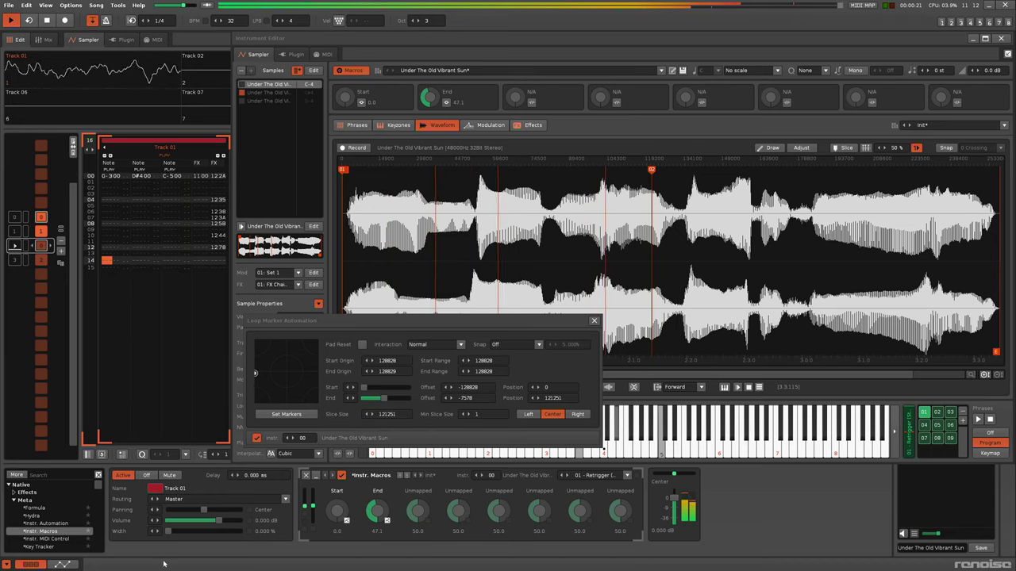
Show the green automation curve for the instrument macros in the lower frame
{"action": "left_click", "coordinate": [75, 564]}
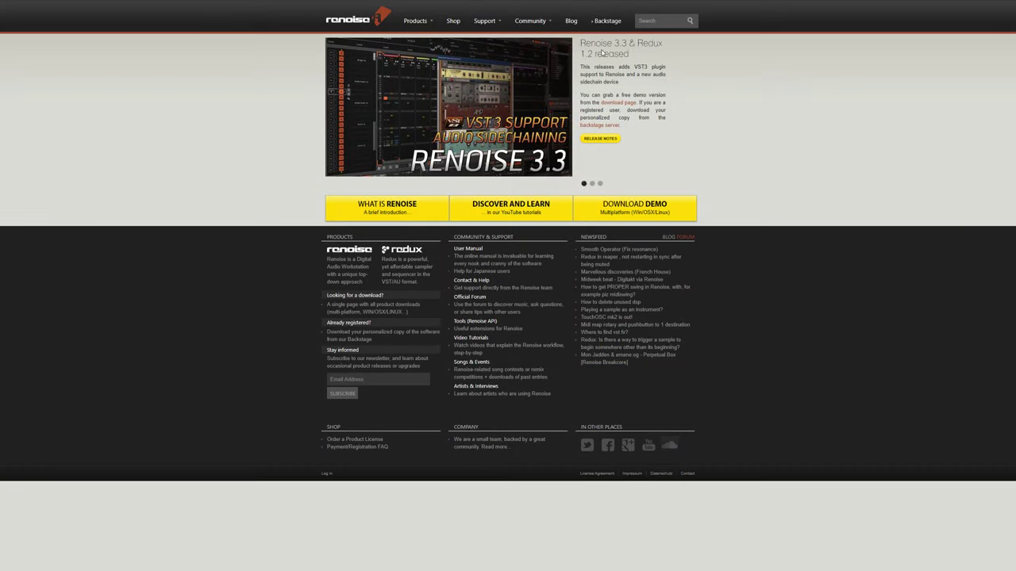
Browse Renoise tools, filter by version 3.3, and open the Loop Marker Automation tool page
{"action": "mouse_move", "coordinate": [530, 23]}
{"action": "mouse_move", "coordinate": [553, 50]}
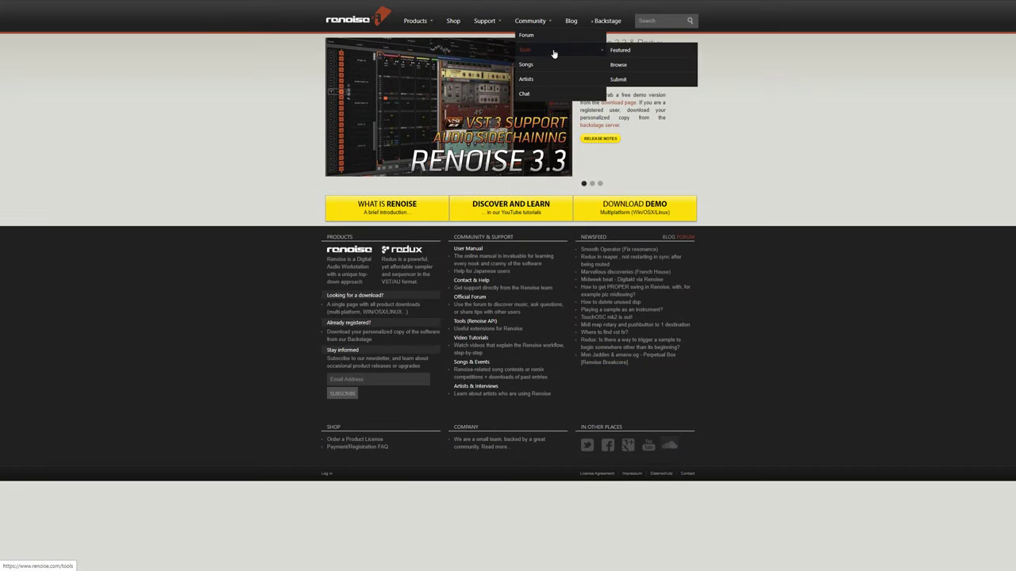
{"action": "left_click", "coordinate": [637, 69]}
{"action": "left_click", "coordinate": [386, 117]}
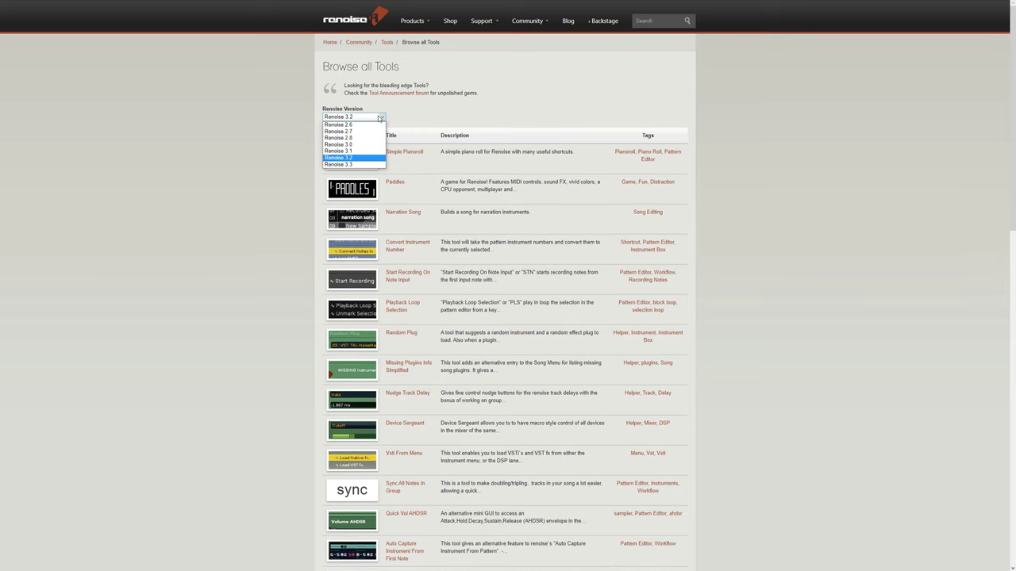
{"action": "left_click", "coordinate": [352, 163]}
{"action": "left_click", "coordinate": [351, 162]}
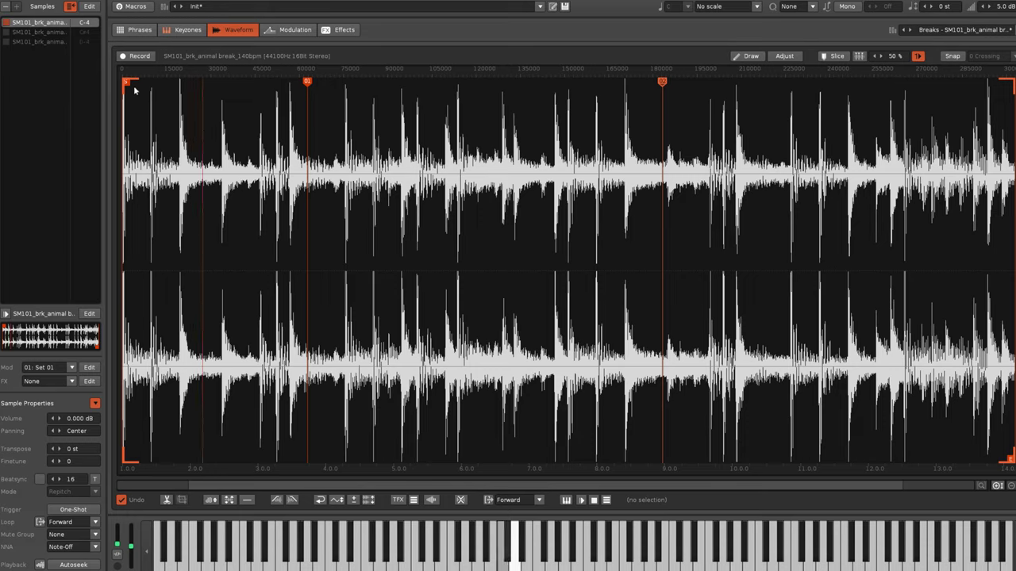
Try new loop start and end points on the break, then open slice C#4 with the loop spanning it
{"action": "mouse_move", "coordinate": [131, 86]}
{"action": "left_mouse_down"}
{"action": "mouse_move", "coordinate": [449, 124]}
{"action": "mouse_move", "coordinate": [127, 127]}
{"action": "left_mouse_up"}
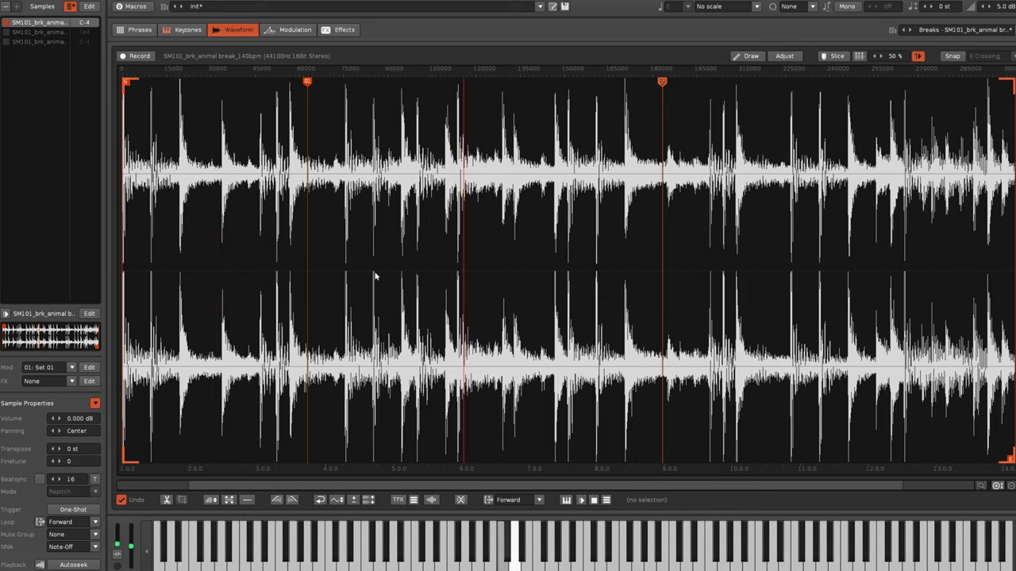
{"action": "mouse_move", "coordinate": [1012, 460]}
{"action": "left_mouse_down"}
{"action": "mouse_move", "coordinate": [677, 417]}
{"action": "mouse_move", "coordinate": [956, 446]}
{"action": "mouse_move", "coordinate": [893, 432]}
{"action": "mouse_move", "coordinate": [1011, 456]}
{"action": "left_mouse_up"}
{"action": "double_click", "coordinate": [317, 290]}
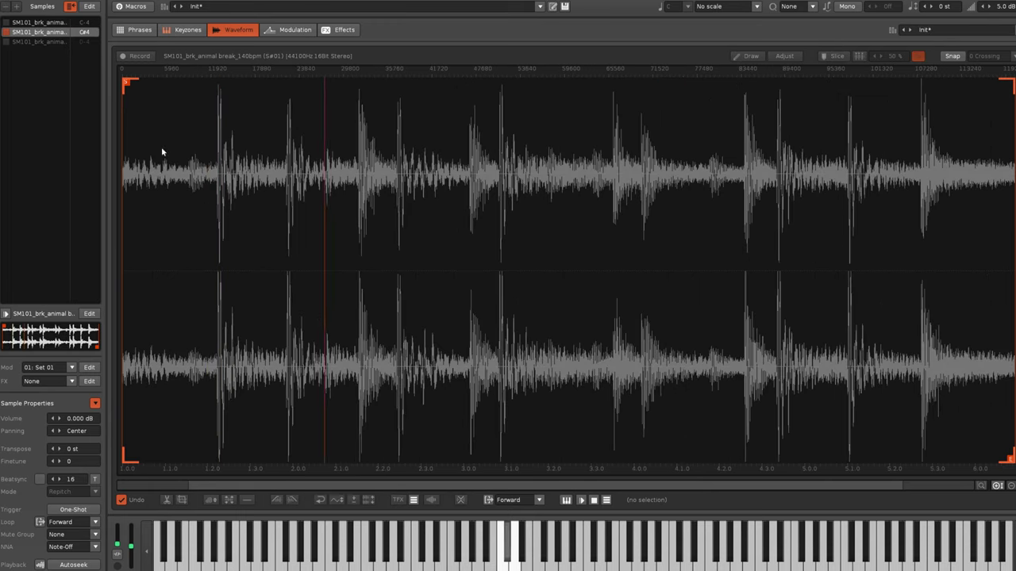
{"action": "left_click_drag", "start_coordinate": [531, 110], "coordinate": [74, 121]}
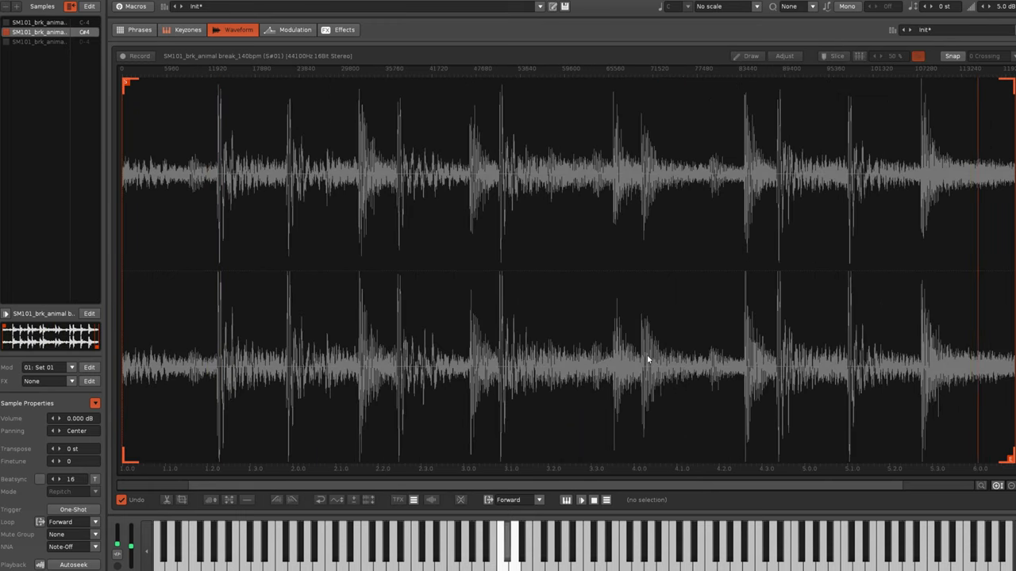
{"action": "mouse_move", "coordinate": [1010, 460]}
{"action": "left_mouse_down"}
{"action": "mouse_move", "coordinate": [673, 426]}
{"action": "mouse_move", "coordinate": [1012, 459]}
{"action": "left_mouse_up"}
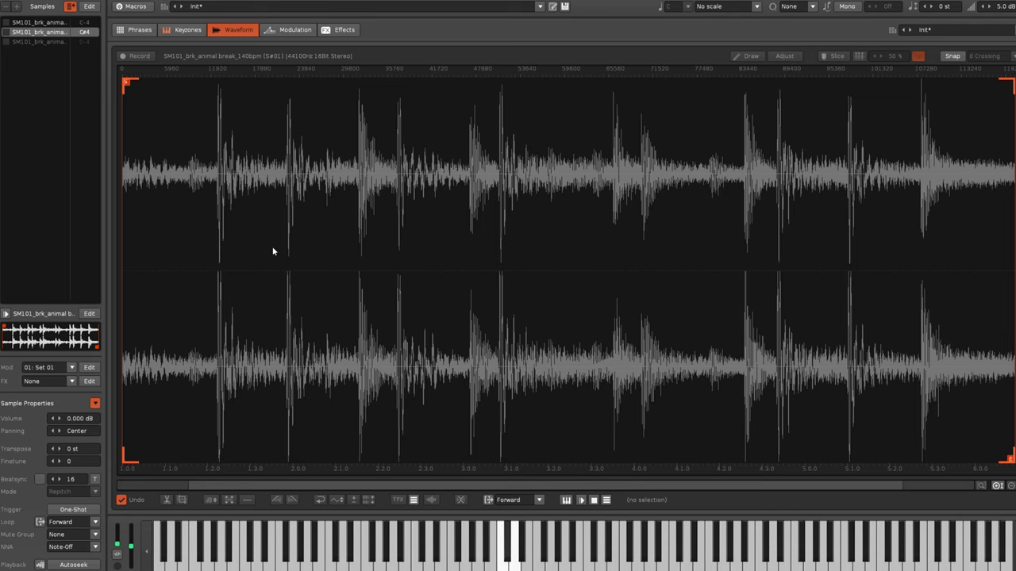
Select the full C-4 break and drag slice markers 01 and 02 earlier along the waveform
{"action": "left_click", "coordinate": [47, 22]}
{"action": "mouse_move", "coordinate": [316, 85]}
{"action": "left_mouse_down"}
{"action": "mouse_move", "coordinate": [617, 129]}
{"action": "mouse_move", "coordinate": [477, 142]}
{"action": "mouse_move", "coordinate": [222, 143]}
{"action": "mouse_move", "coordinate": [206, 148]}
{"action": "mouse_move", "coordinate": [400, 166]}
{"action": "mouse_move", "coordinate": [221, 175]}
{"action": "left_mouse_up"}
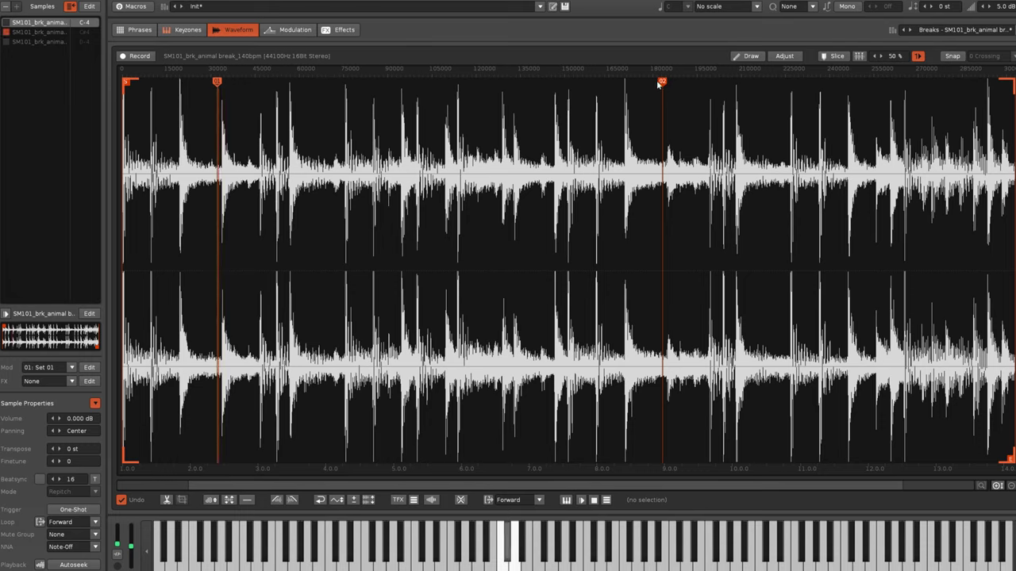
{"action": "mouse_move", "coordinate": [662, 82]}
{"action": "left_mouse_down"}
{"action": "mouse_move", "coordinate": [243, 102]}
{"action": "mouse_move", "coordinate": [438, 153]}
{"action": "mouse_move", "coordinate": [601, 155]}
{"action": "mouse_move", "coordinate": [308, 156]}
{"action": "left_mouse_up"}
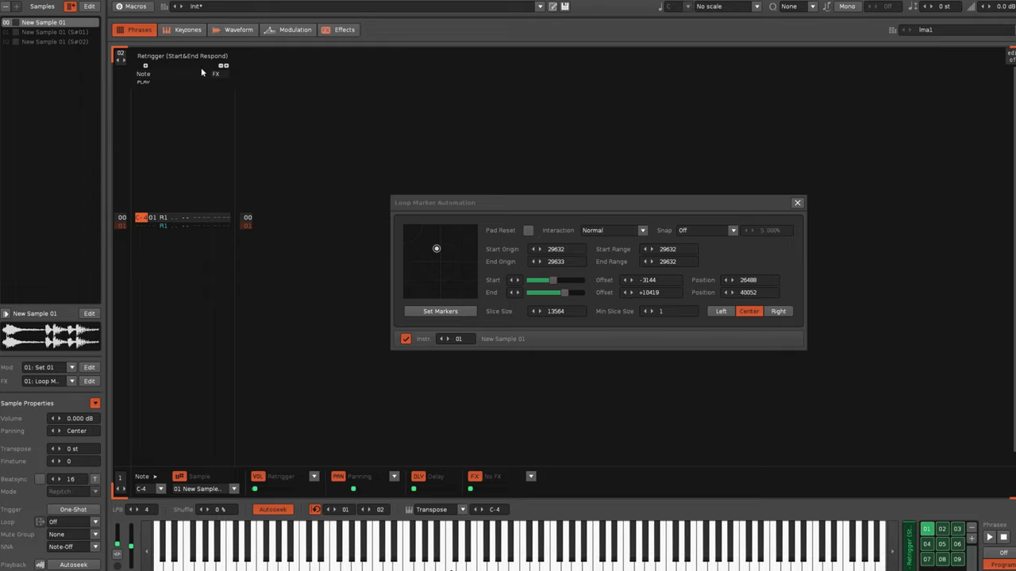
Audition example phrases from Normal (Start Respond) through Backwards Retrigger, ending by playing Two Slices
{"action": "left_click", "coordinate": [942, 530]}
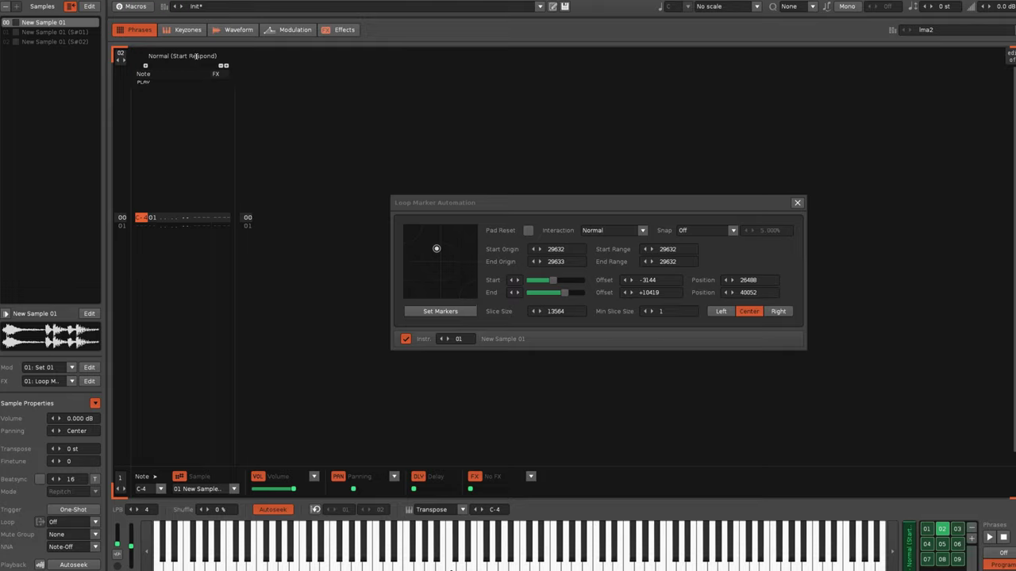
{"action": "left_click", "coordinate": [958, 529]}
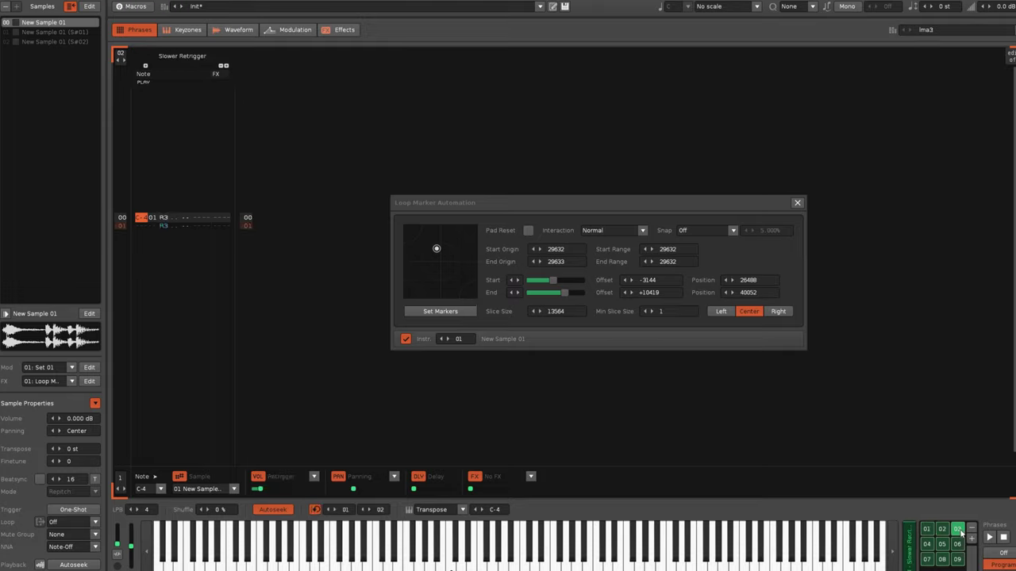
{"action": "left_click", "coordinate": [989, 538]}
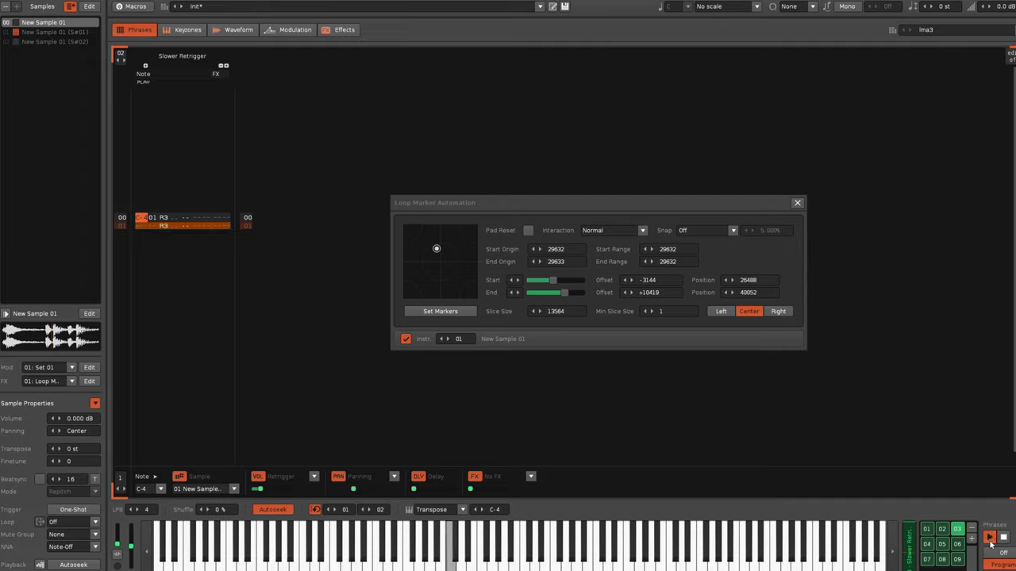
{"action": "left_click", "coordinate": [927, 544]}
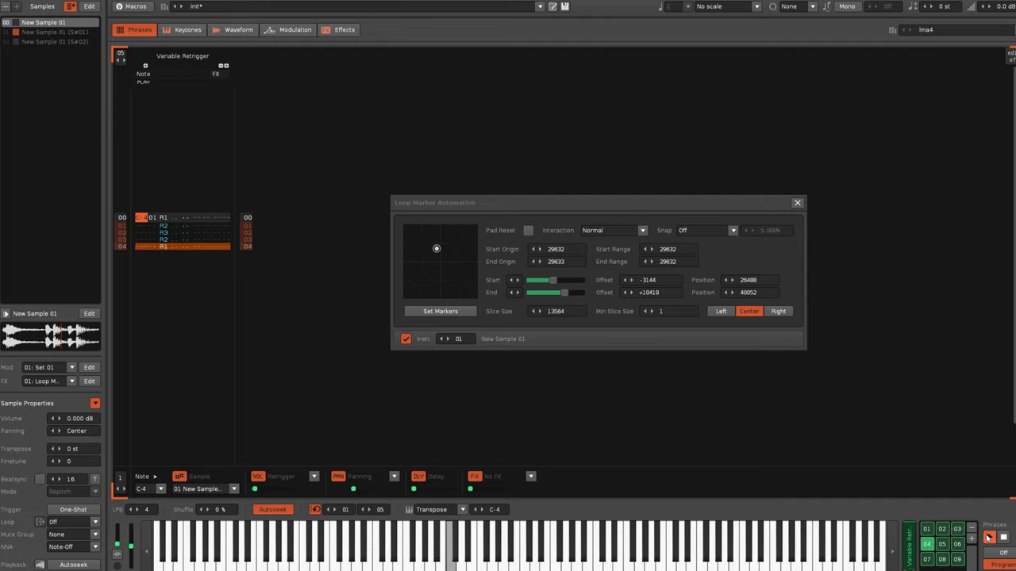
{"action": "left_click", "coordinate": [942, 544]}
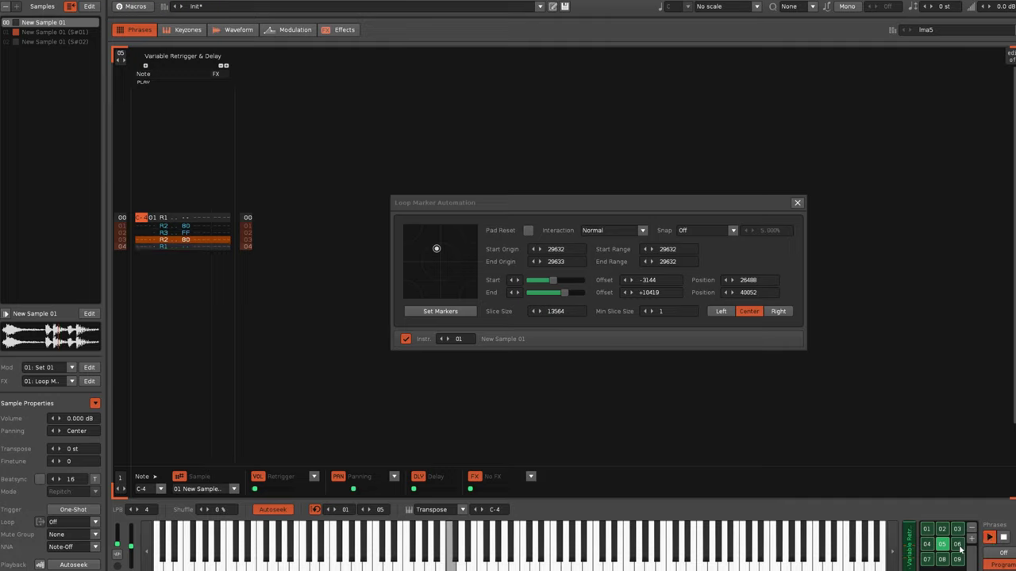
{"action": "left_click", "coordinate": [957, 544]}
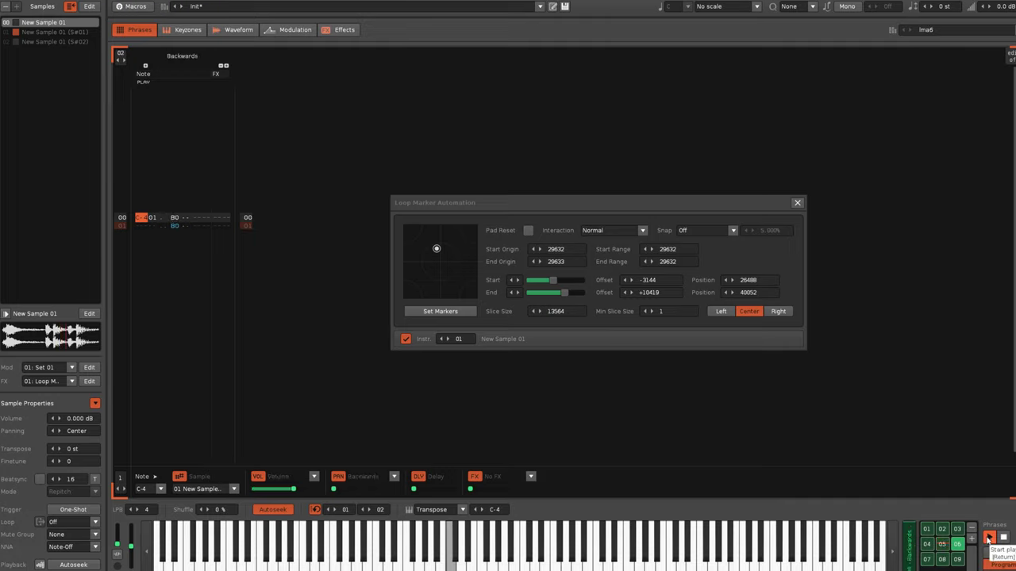
{"action": "left_click", "coordinate": [926, 558]}
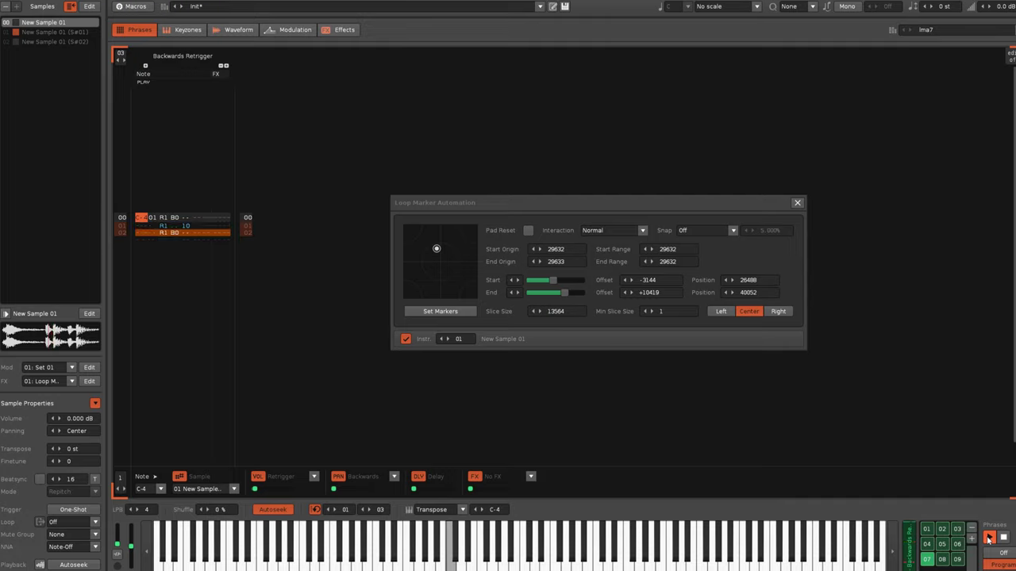
{"action": "left_click", "coordinate": [942, 560]}
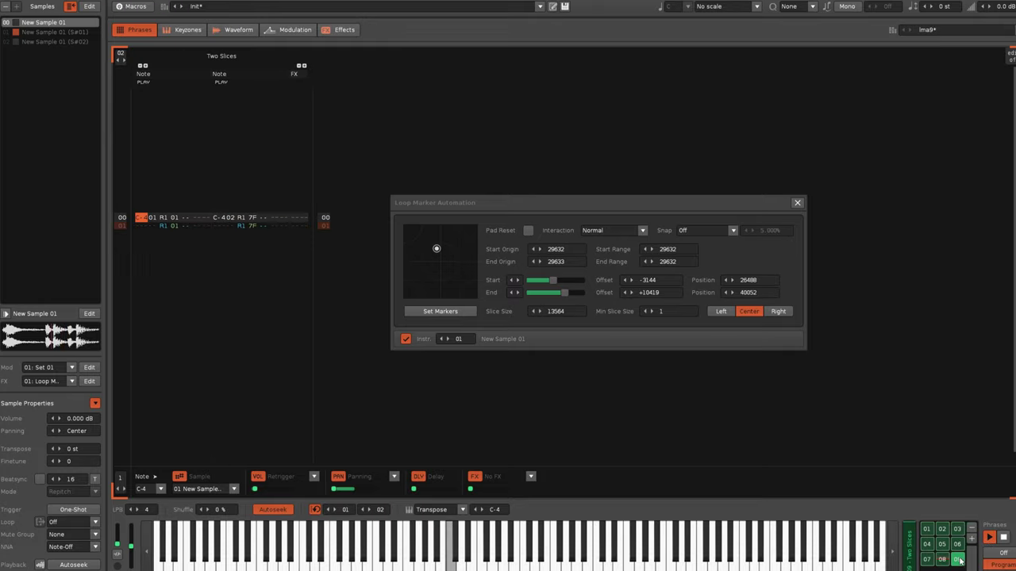
{"action": "left_click", "coordinate": [988, 538]}
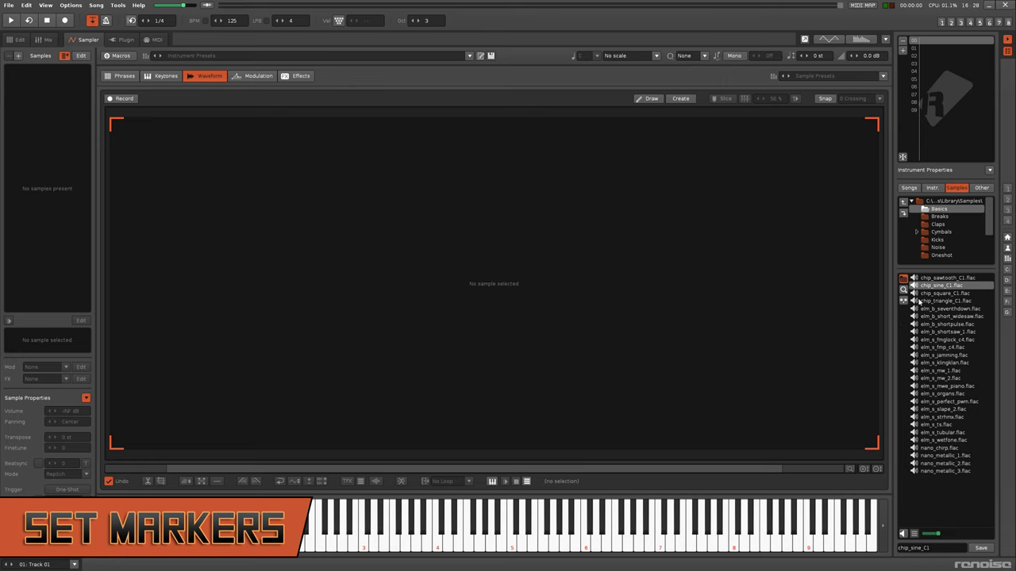
Load chip_sine_C1.flac and set its markers with the Loop Marker Automation tool's Set Markers
{"action": "double_click", "coordinate": [930, 286]}
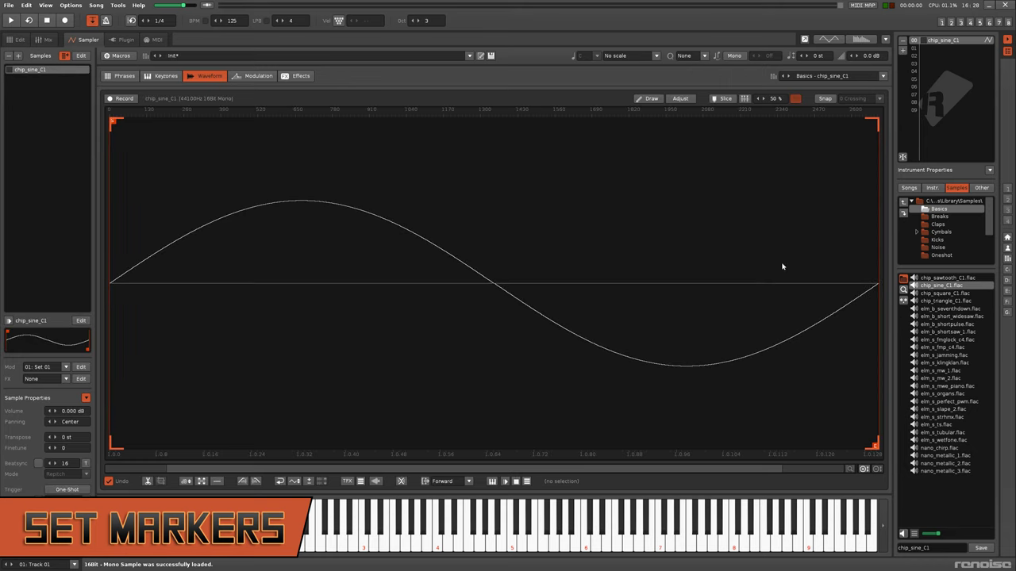
{"action": "left_click", "coordinate": [117, 5]}
{"action": "left_click", "coordinate": [158, 136]}
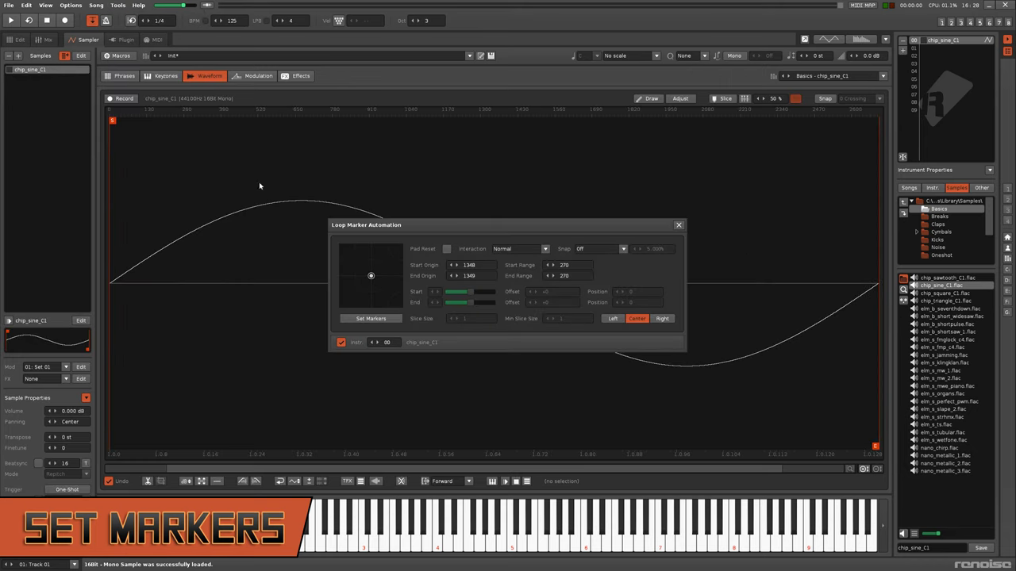
{"action": "left_click", "coordinate": [371, 318]}
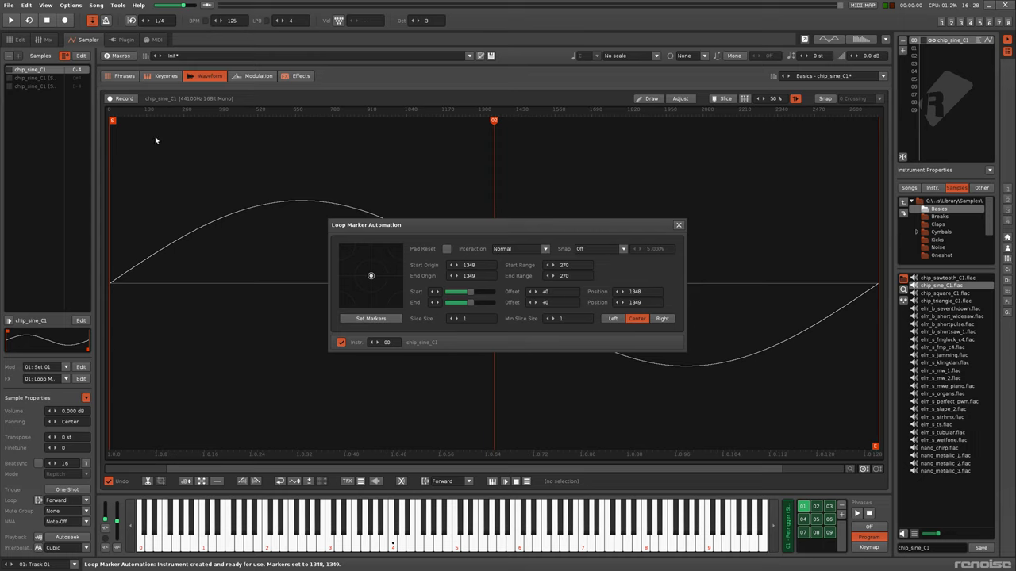
Inspect the phrases and effects chain the tool created, then return to the waveform
{"action": "left_click", "coordinate": [124, 77]}
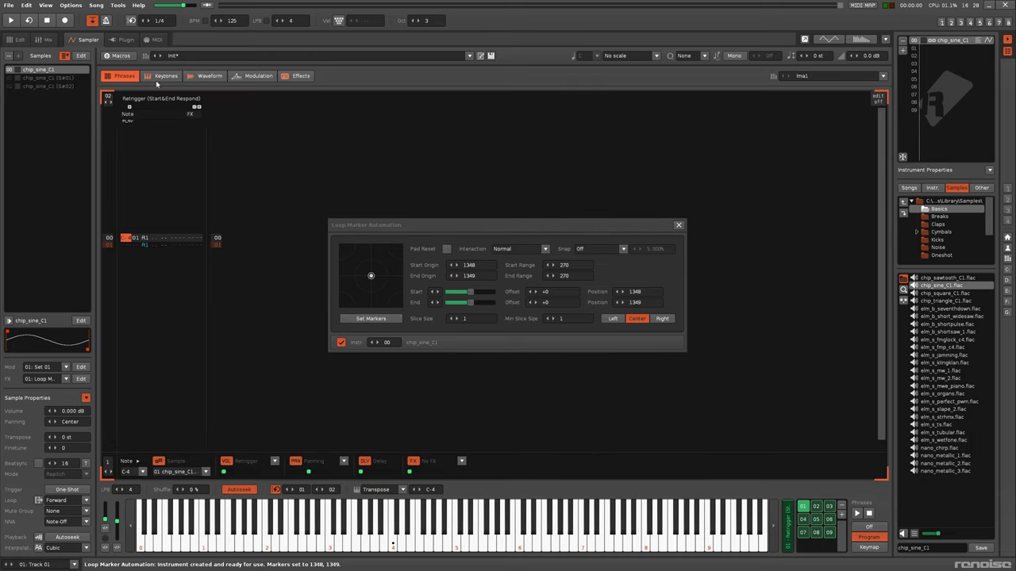
{"action": "left_click", "coordinate": [287, 80]}
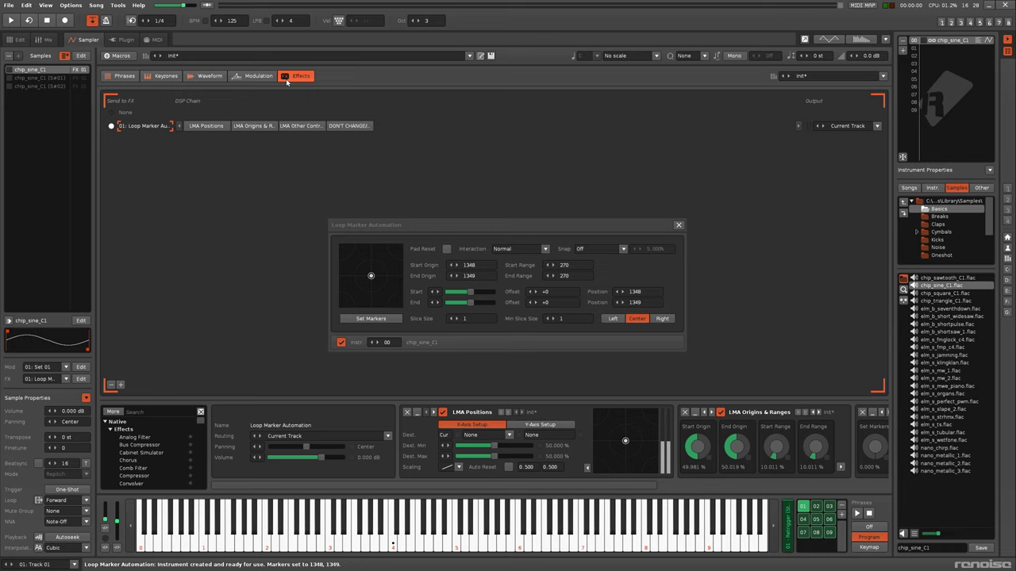
{"action": "left_click", "coordinate": [206, 76]}
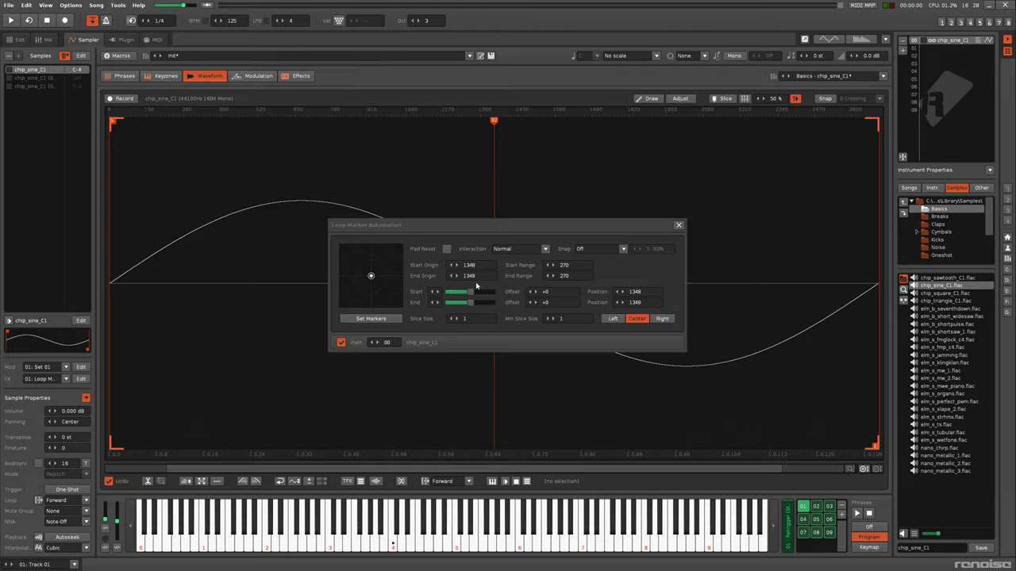
Drag the loop end right and try End Range values of 0 and 2697
{"action": "left_click_drag", "start_coordinate": [494, 123], "coordinate": [624, 140]}
{"action": "double_click", "coordinate": [575, 277]}
{"action": "type", "text": "0"}
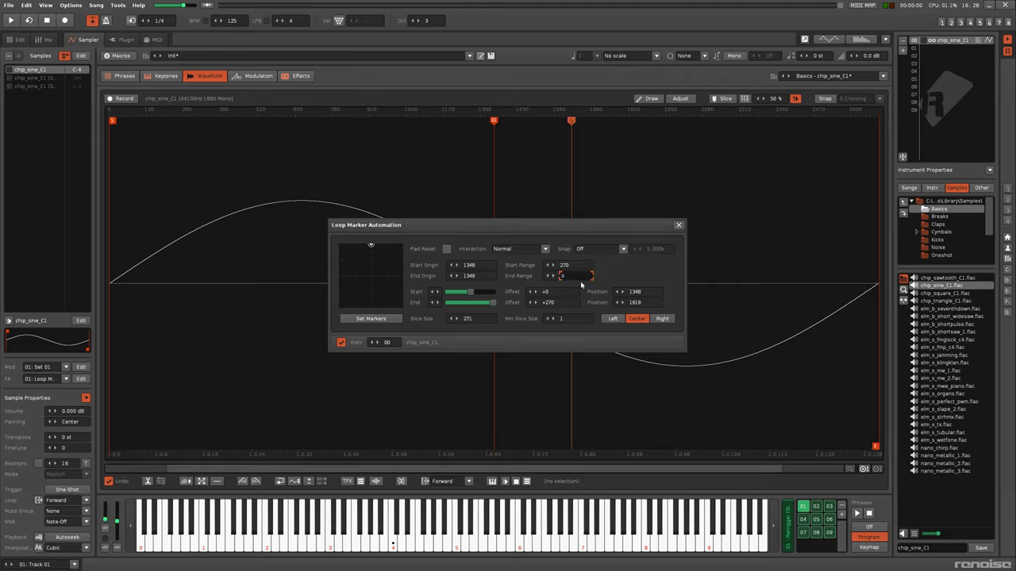
{"action": "key", "text": "Return"}
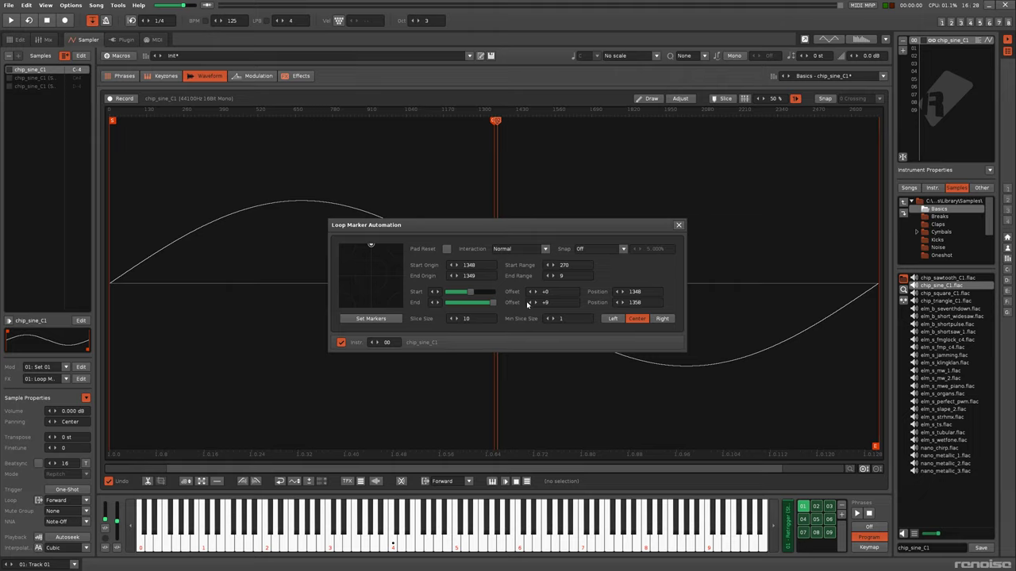
{"action": "double_click", "coordinate": [570, 276]}
{"action": "type", "text": "2697"}
{"action": "key", "text": "Return"}
Store the loop end near the sample's end as origin, then set End Range 9 with End at minimum
{"action": "left_click_drag", "start_coordinate": [495, 307], "coordinate": [481, 304]}
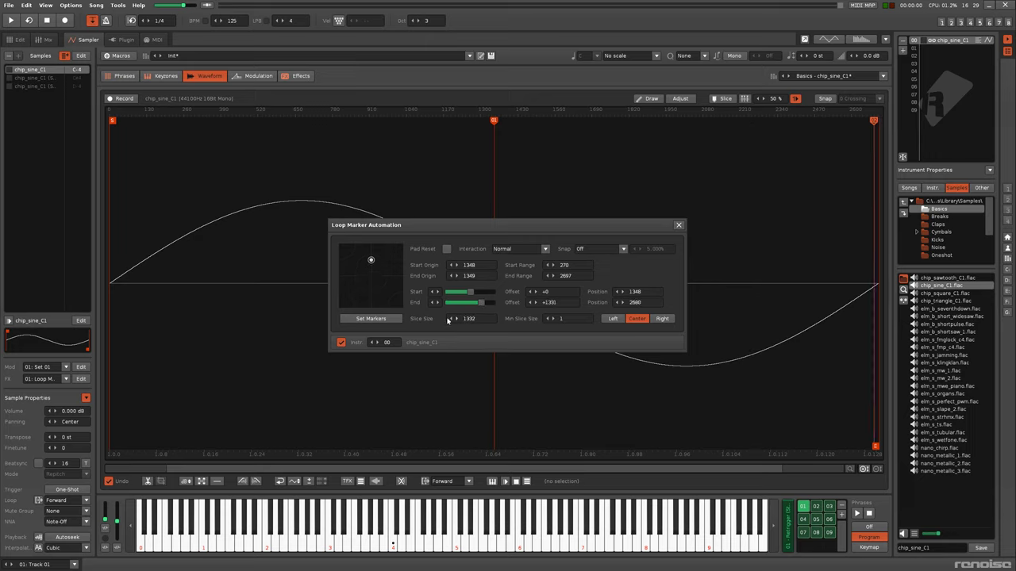
{"action": "left_click", "coordinate": [379, 319]}
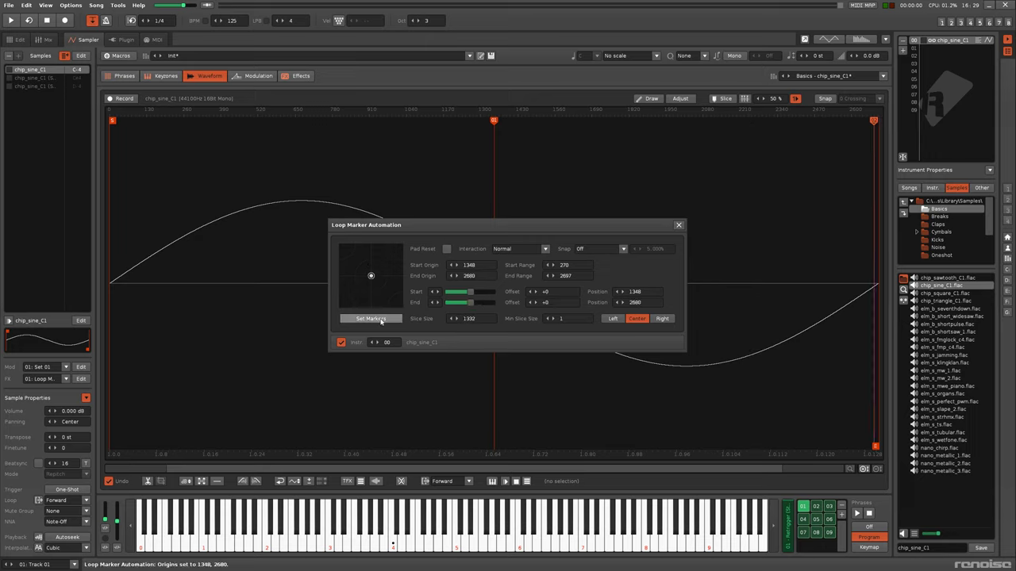
{"action": "double_click", "coordinate": [570, 276]}
{"action": "type", "text": "9"}
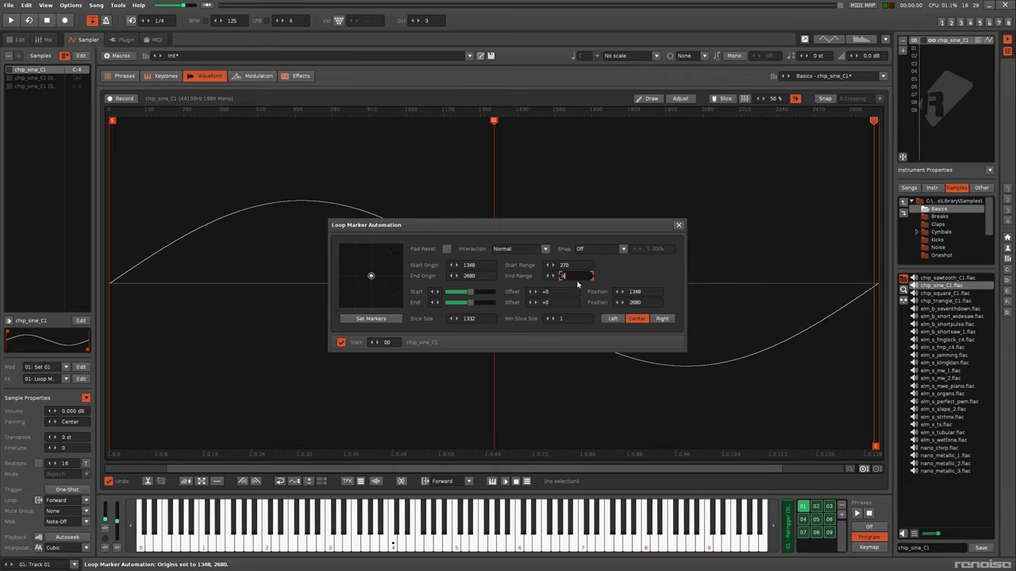
{"action": "key", "text": "Return"}
{"action": "left_click_drag", "start_coordinate": [469, 304], "coordinate": [412, 311]}
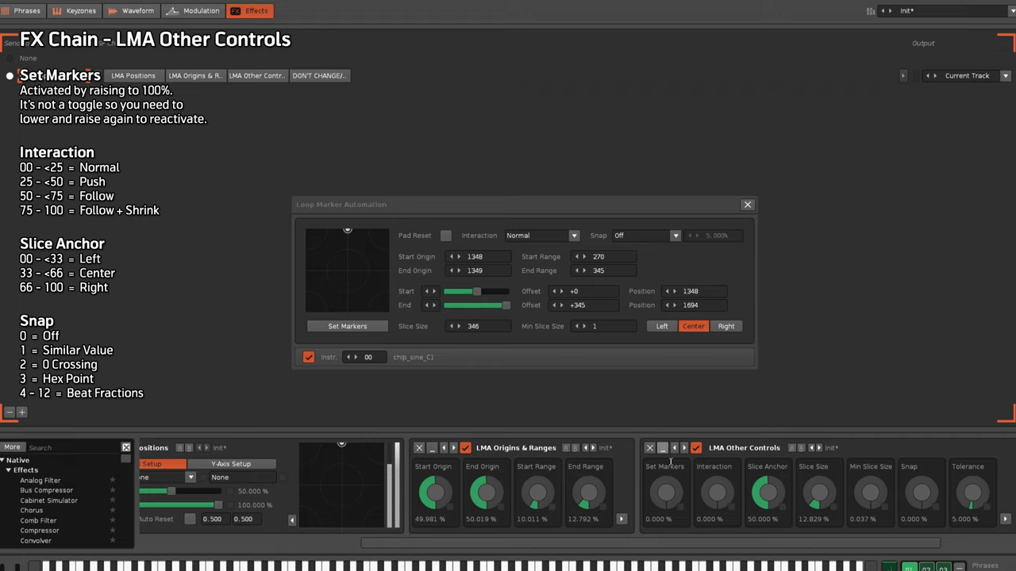
Turn the LMA Other Controls Set Markers knob to 100%, storing End Origin 1694
{"action": "left_click_drag", "start_coordinate": [675, 501], "coordinate": [707, 221]}
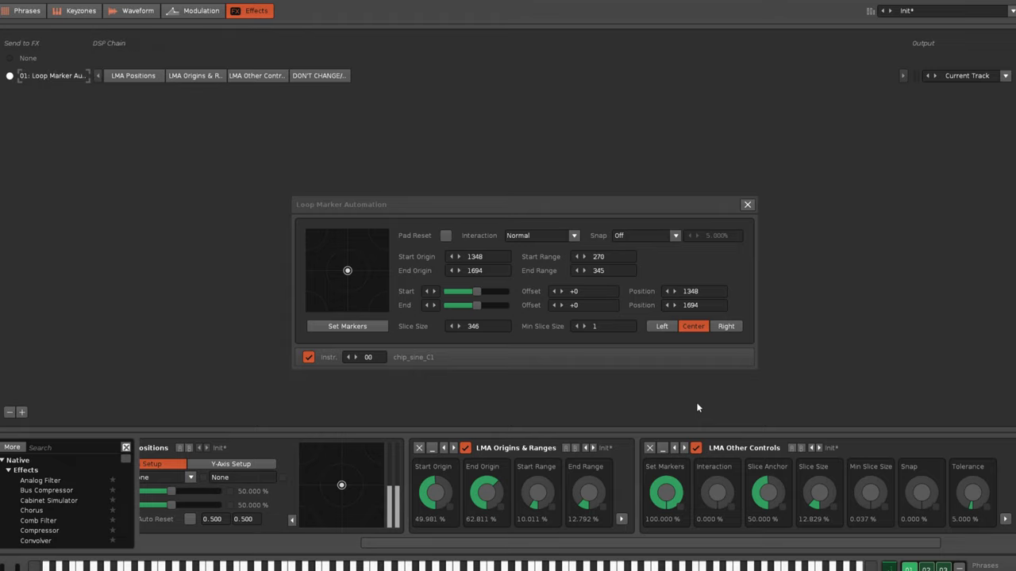
Lower LMA Positions Dest. Min, nudge the sine loop markers, then sync the tool to instrument 01
{"action": "left_click_drag", "start_coordinate": [483, 544], "coordinate": [193, 544]}
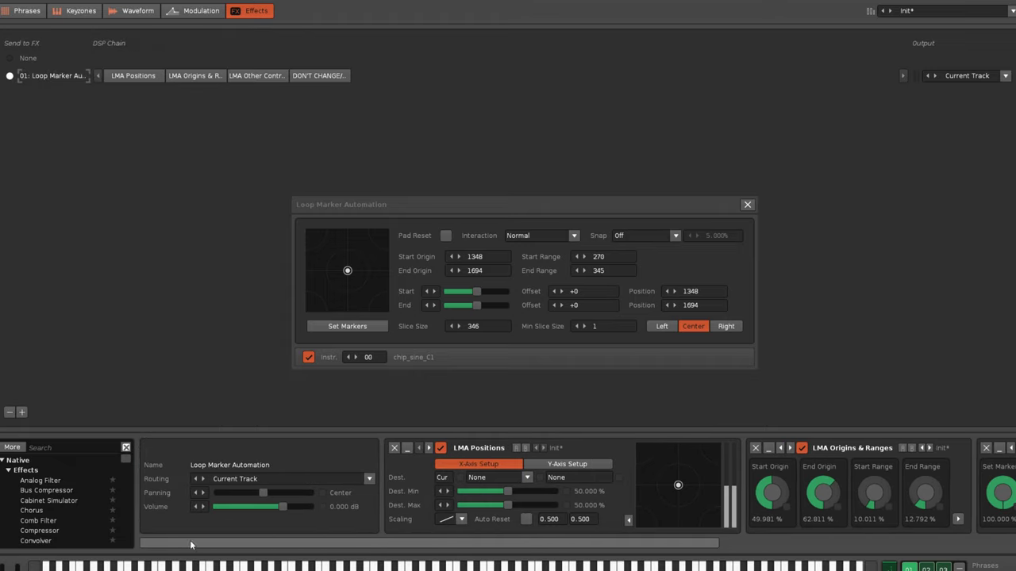
{"action": "left_click_drag", "start_coordinate": [506, 492], "coordinate": [530, 507]}
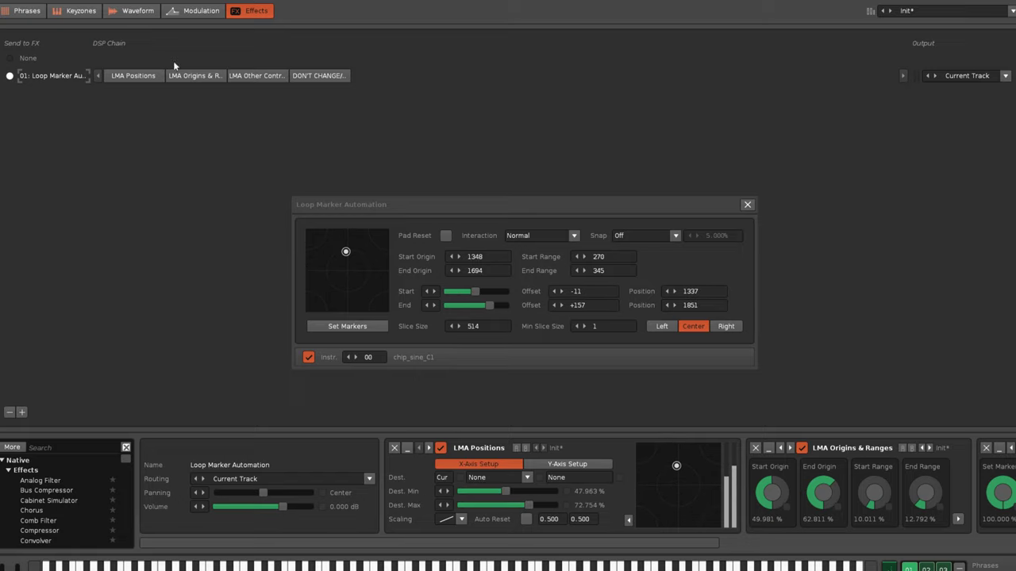
{"action": "left_click", "coordinate": [137, 11]}
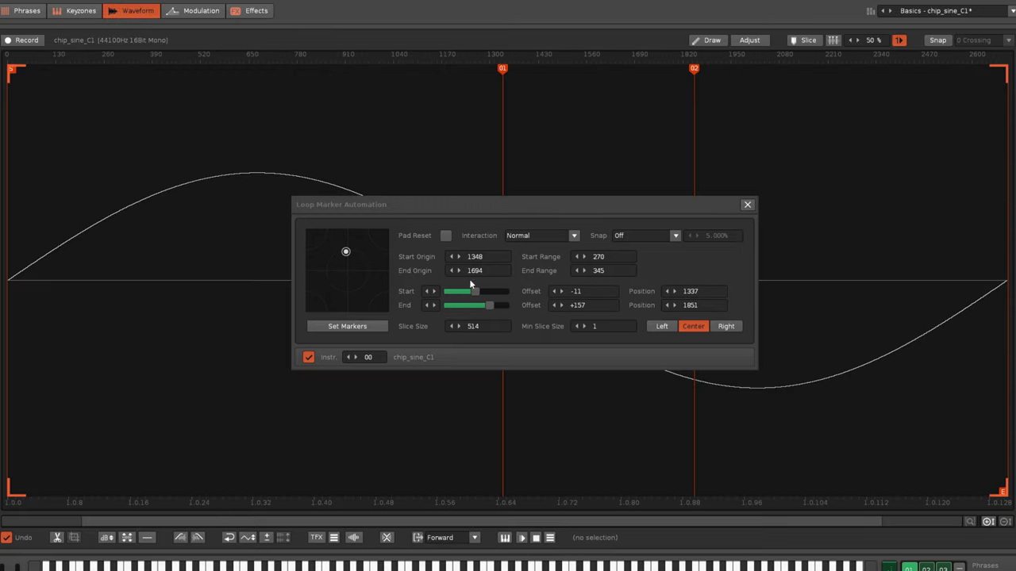
{"action": "mouse_move", "coordinate": [475, 291]}
{"action": "left_mouse_down"}
{"action": "mouse_move", "coordinate": [464, 292]}
{"action": "mouse_move", "coordinate": [476, 292]}
{"action": "left_mouse_up"}
{"action": "left_click_drag", "start_coordinate": [495, 306], "coordinate": [474, 306]}
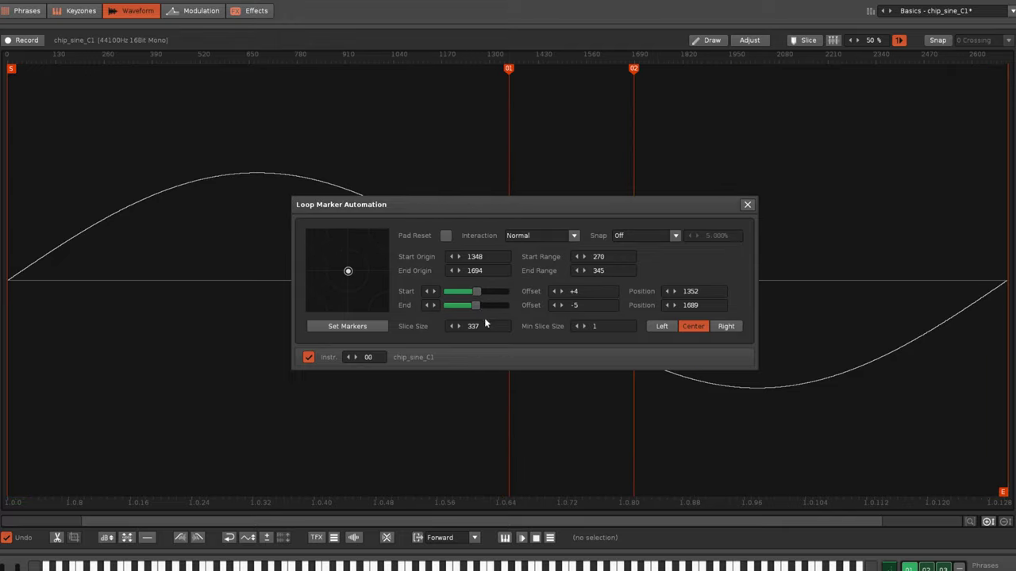
{"action": "left_click", "coordinate": [309, 358]}
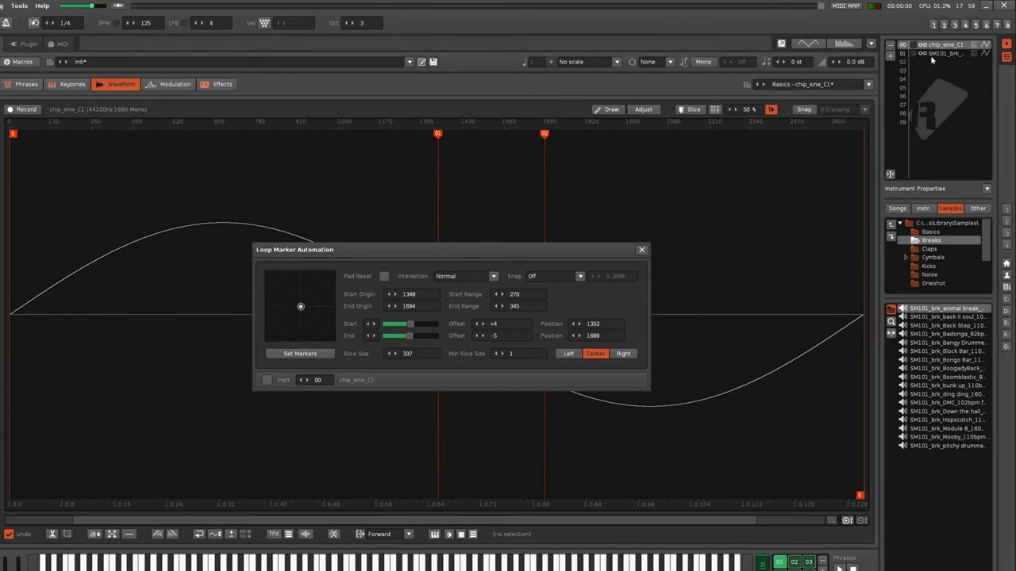
{"action": "left_click", "coordinate": [932, 53]}
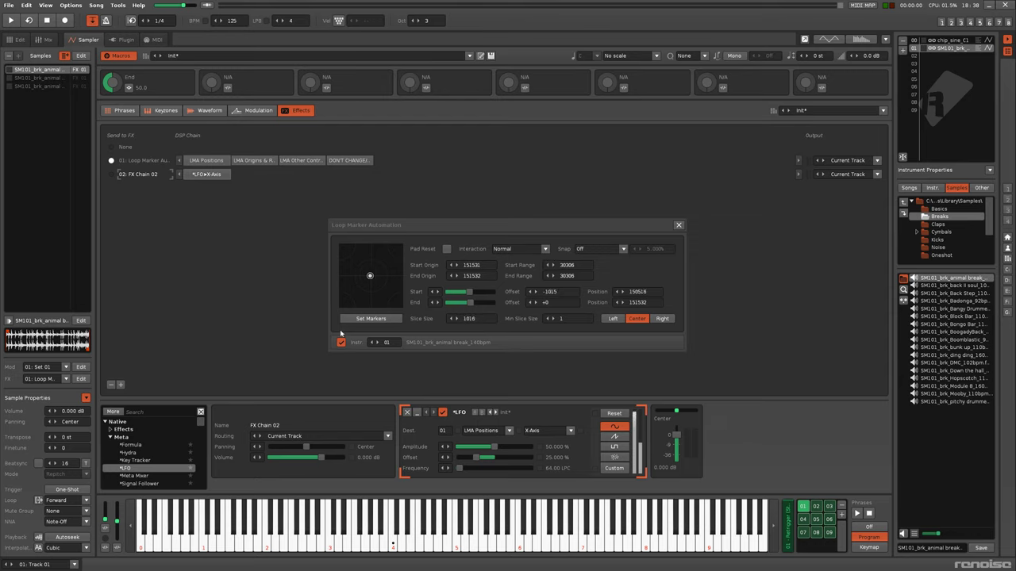
Check the End macro's mapping, then record it rising to 63.2 as 11A1 on Track 01
{"action": "left_click", "coordinate": [140, 160]}
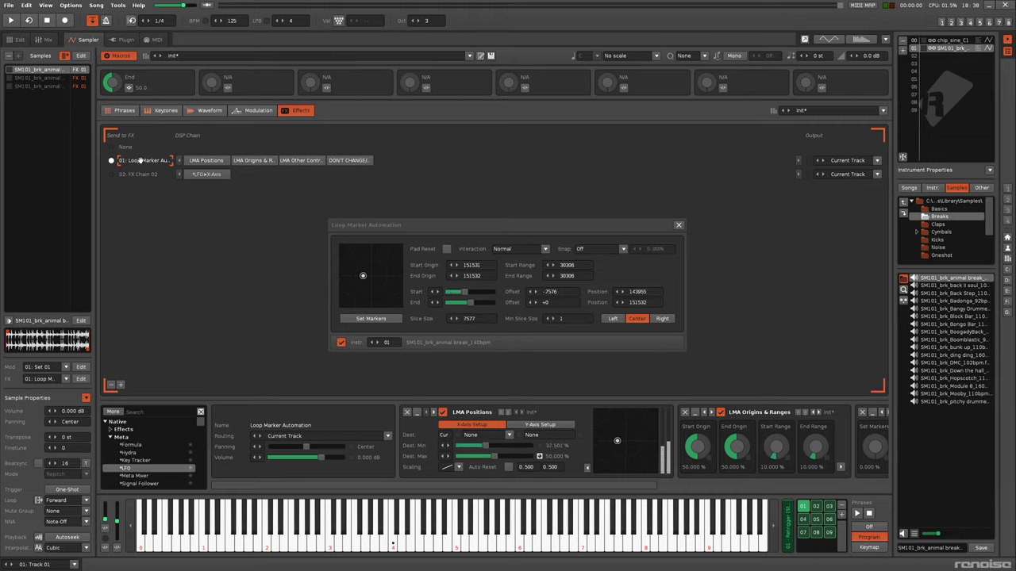
{"action": "left_click", "coordinate": [129, 89]}
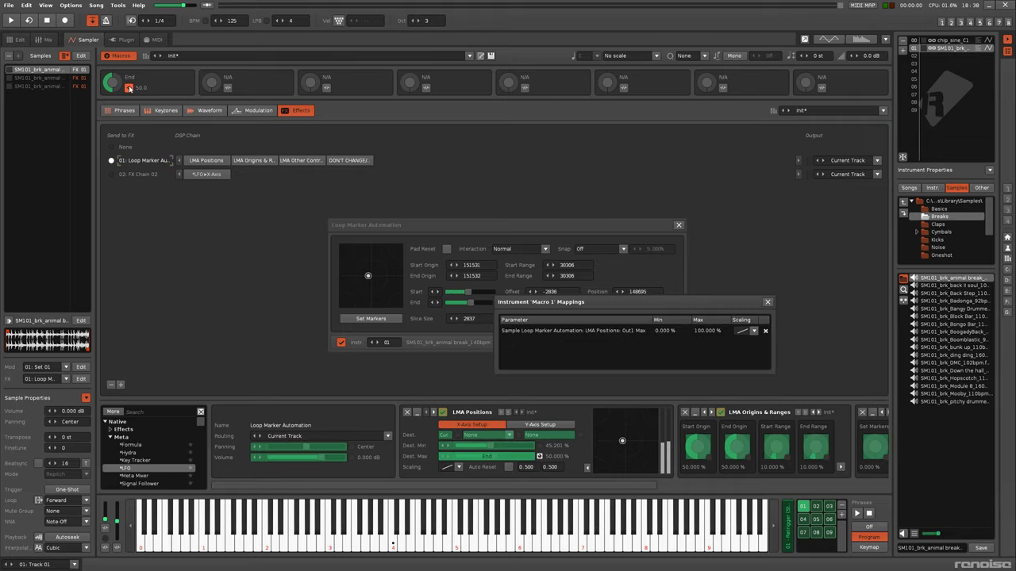
{"action": "left_click", "coordinate": [128, 88]}
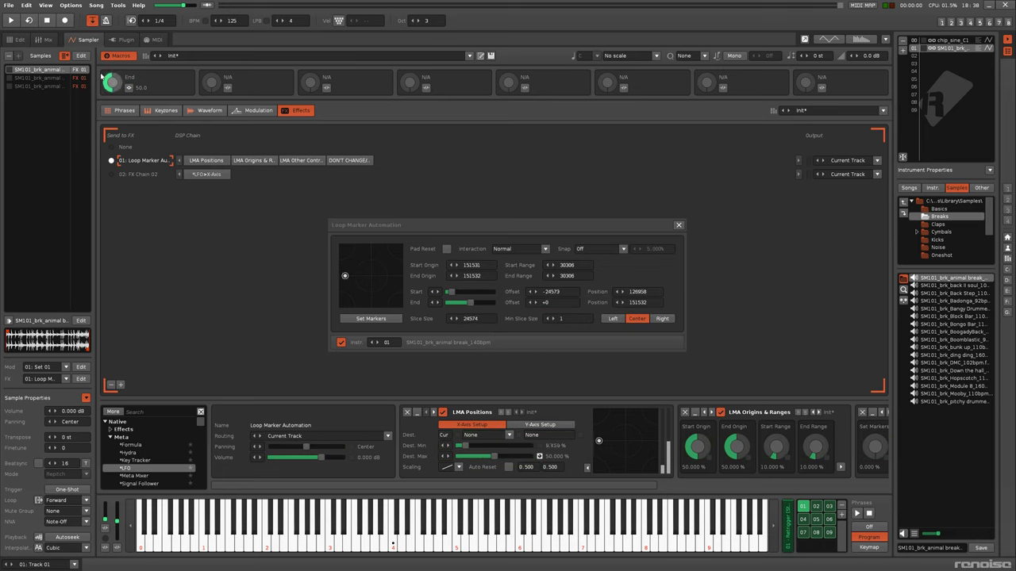
{"action": "left_click", "coordinate": [16, 39]}
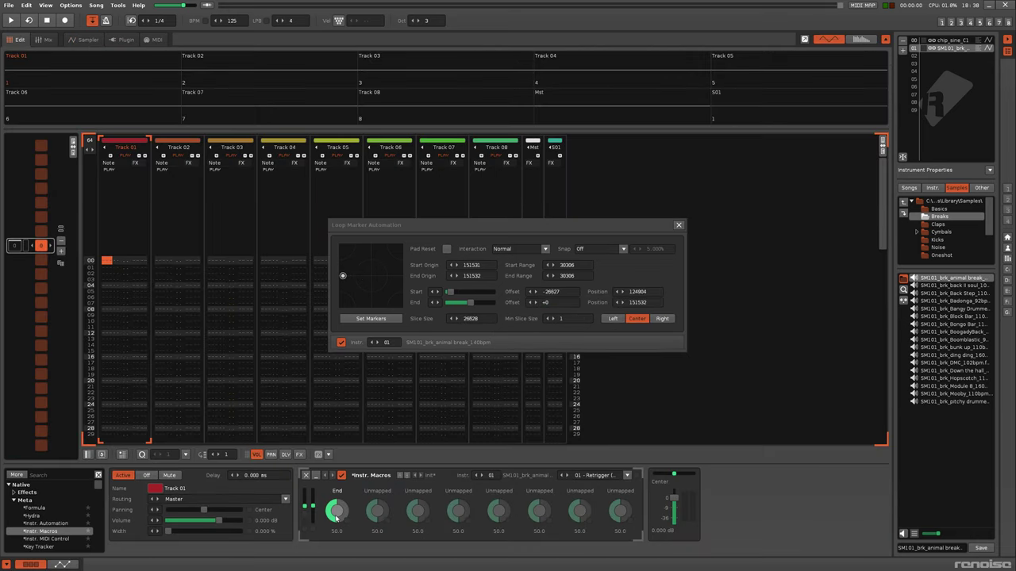
{"action": "left_click_drag", "start_coordinate": [337, 518], "coordinate": [354, 486]}
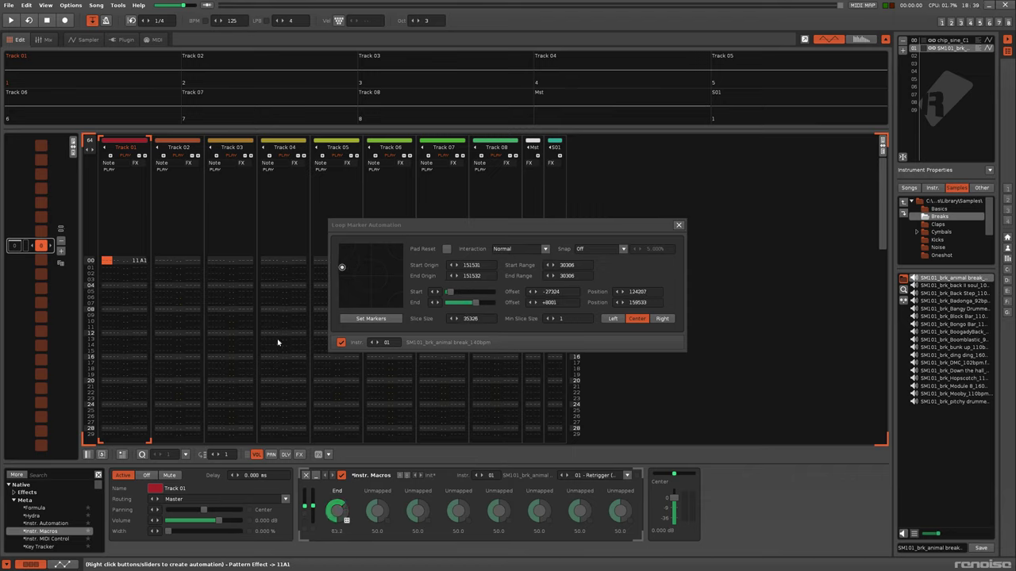
{"action": "left_click", "coordinate": [83, 40]}
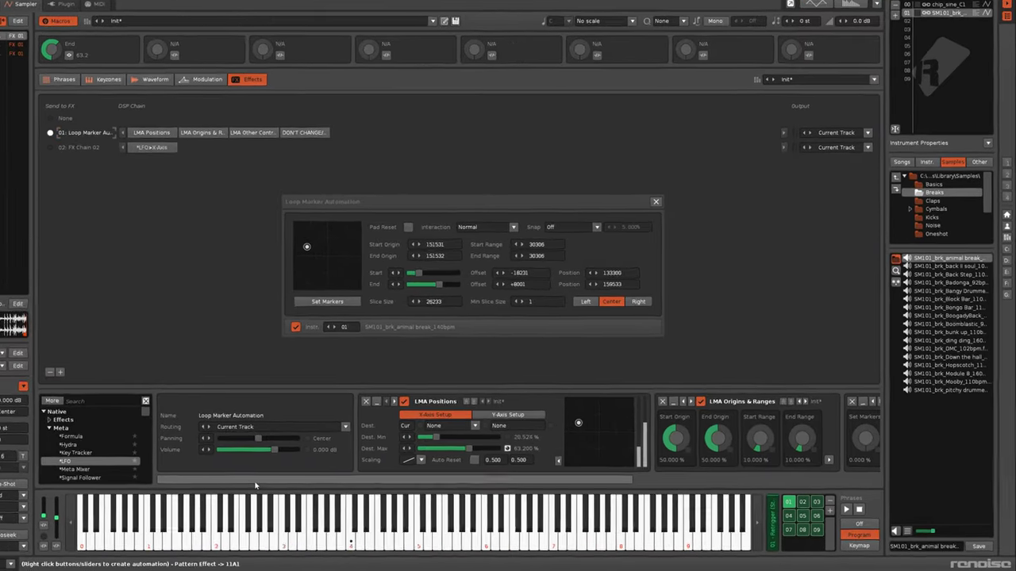
Bring up the SM101_brk_Bongo Bar_110bpm break's waveform, with the Loop Marker Automation dialog working on it
{"action": "left_click_drag", "start_coordinate": [298, 485], "coordinate": [556, 485]}
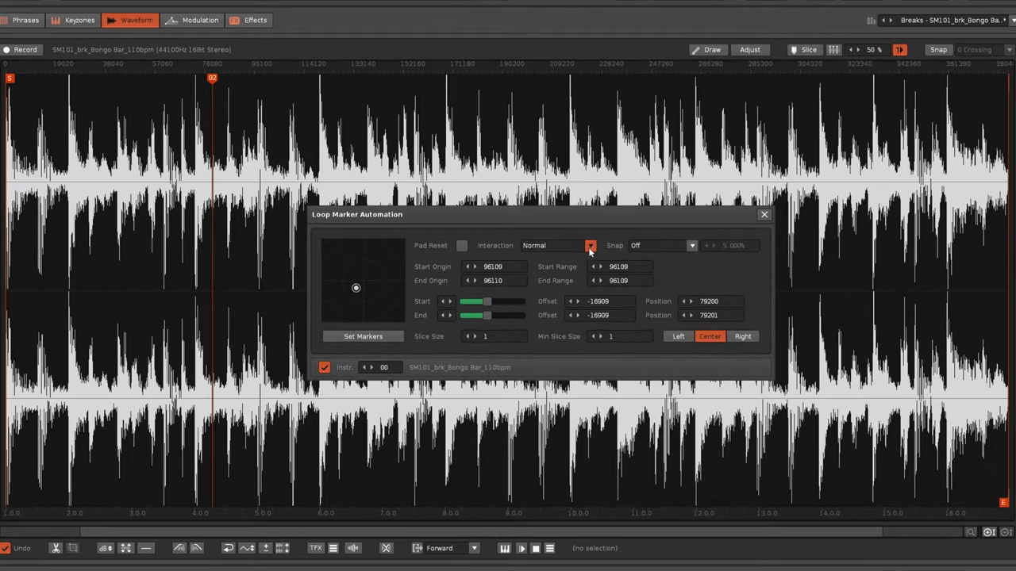
Switch interaction to Push, set Min Slice Size to 500, and drag the loop end fully left
{"action": "left_click", "coordinate": [589, 246]}
{"action": "left_click", "coordinate": [555, 267]}
{"action": "mouse_move", "coordinate": [486, 309]}
{"action": "left_mouse_down"}
{"action": "mouse_move", "coordinate": [524, 318]}
{"action": "mouse_move", "coordinate": [461, 318]}
{"action": "mouse_move", "coordinate": [498, 316]}
{"action": "left_mouse_up"}
{"action": "double_click", "coordinate": [615, 336]}
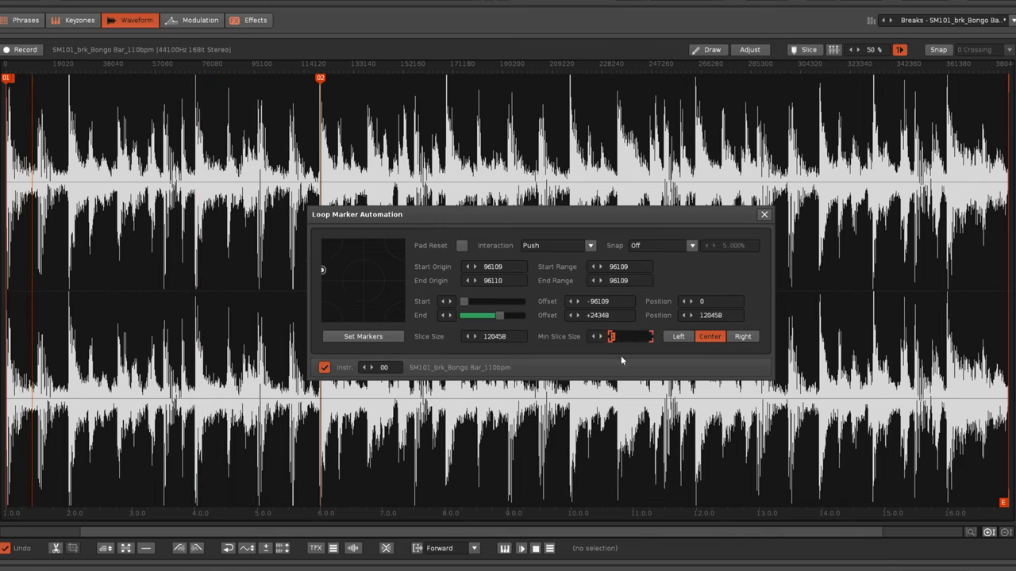
{"action": "type", "text": "500"}
{"action": "key", "text": "Return"}
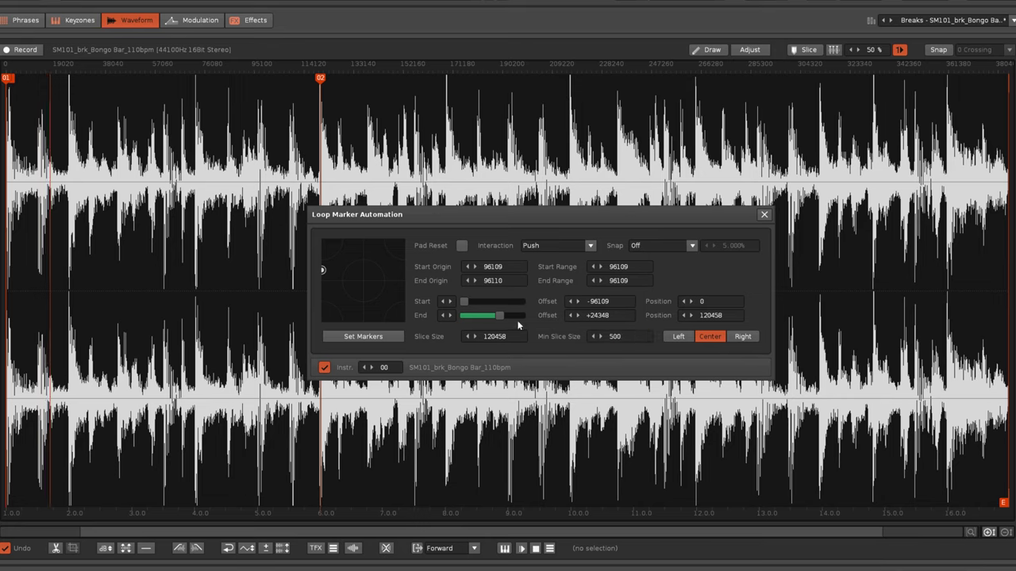
{"action": "mouse_move", "coordinate": [518, 325]}
{"action": "left_mouse_down"}
{"action": "mouse_move", "coordinate": [453, 320]}
{"action": "mouse_move", "coordinate": [466, 306]}
{"action": "mouse_move", "coordinate": [527, 335]}
{"action": "left_mouse_up"}
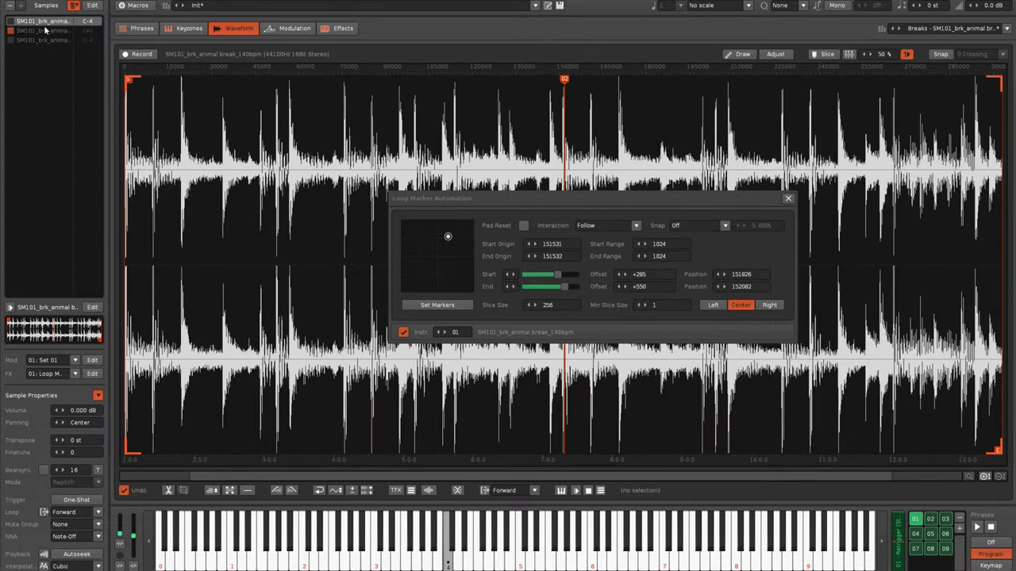
Select the second animal break sample and cycle its loop mode through PingPong, Backward, Forward, ending on PingPong
{"action": "left_click", "coordinate": [46, 30]}
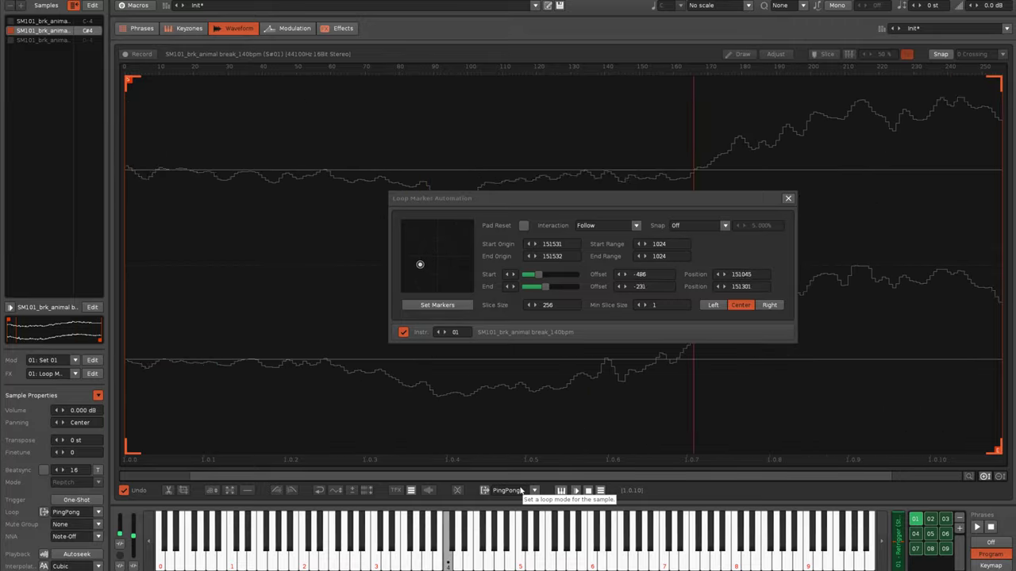
{"action": "scroll", "coordinate": [520, 491], "scroll_direction": "up", "scroll_amount": 1}
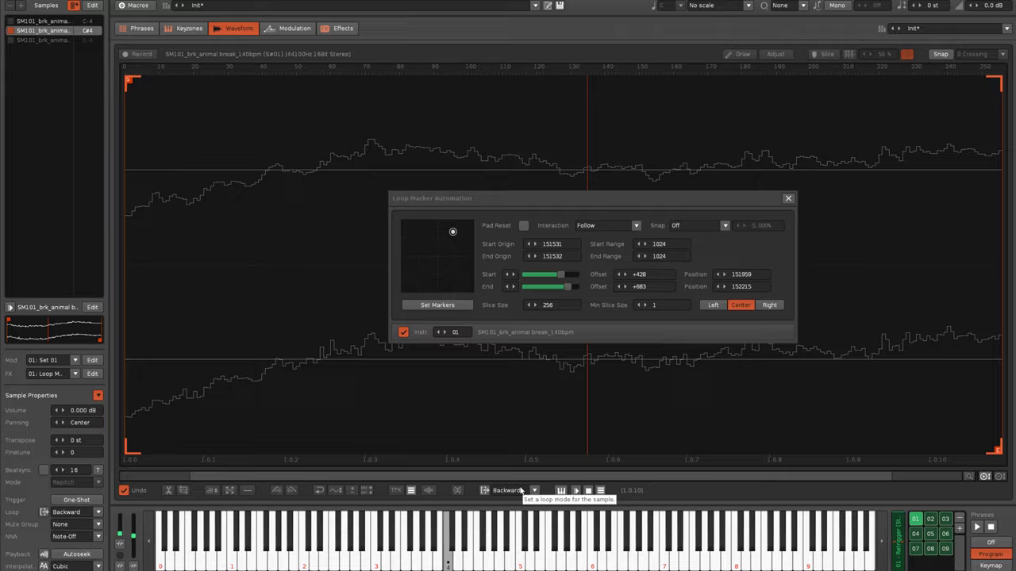
{"action": "scroll", "coordinate": [520, 491], "scroll_direction": "up", "scroll_amount": 1}
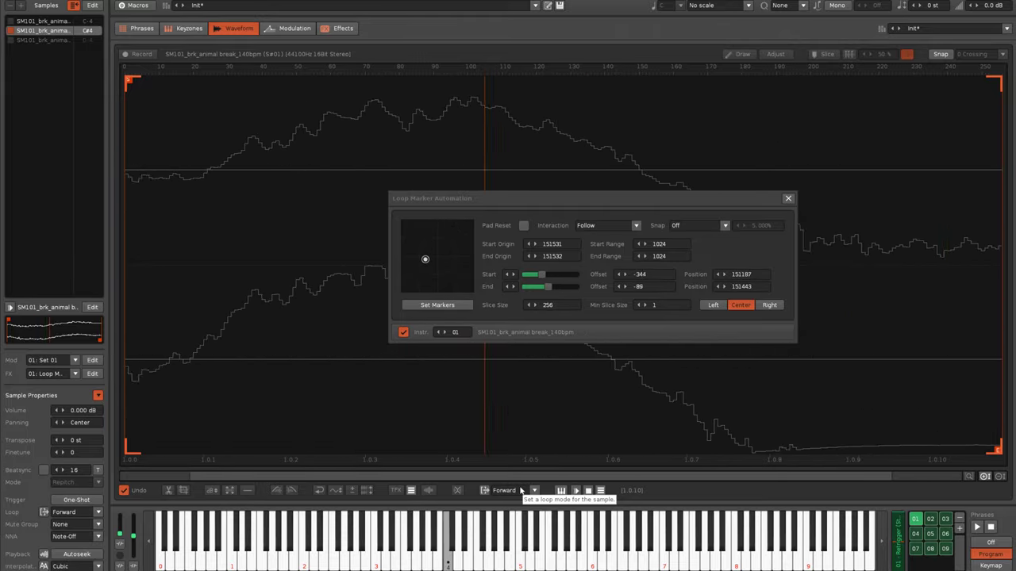
{"action": "scroll", "coordinate": [520, 491], "scroll_direction": "down", "scroll_amount": 1}
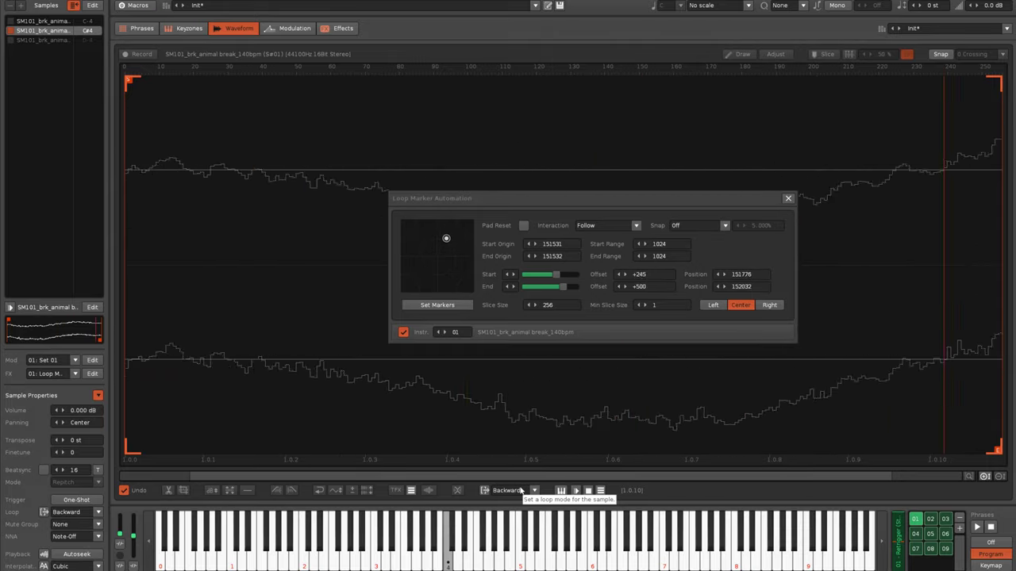
{"action": "scroll", "coordinate": [520, 491], "scroll_direction": "down", "scroll_amount": 1}
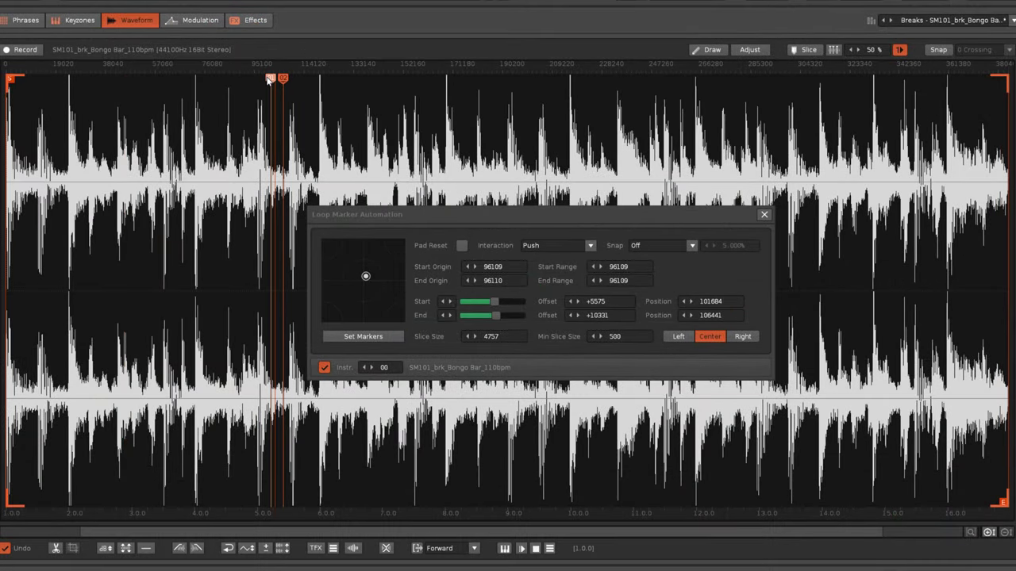
Drag the Bongo Bar loop markers back and forth, ending with a 500-sample loop near beat 7
{"action": "left_click_drag", "start_coordinate": [268, 79], "coordinate": [322, 99]}
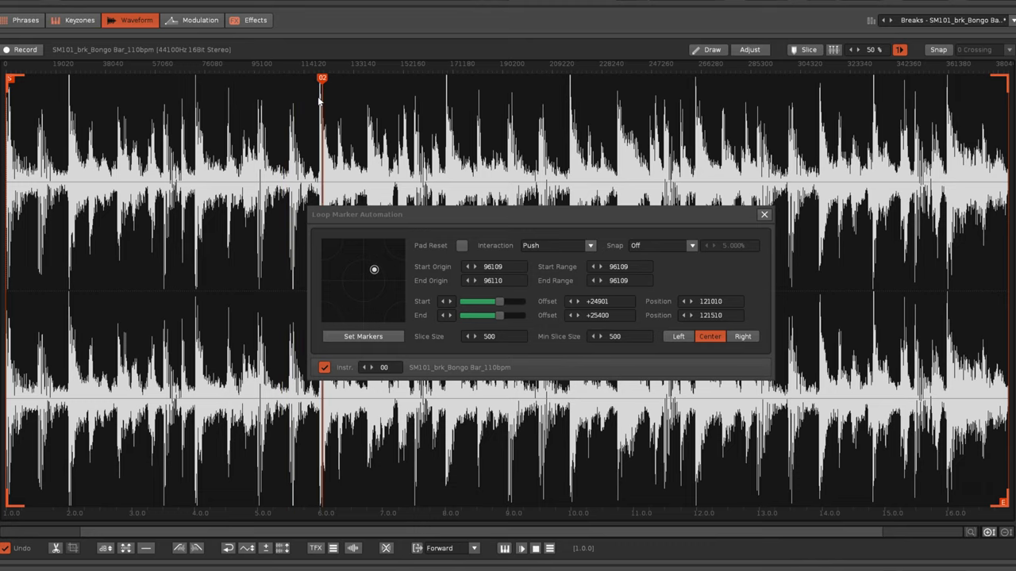
{"action": "left_click_drag", "start_coordinate": [322, 86], "coordinate": [372, 89]}
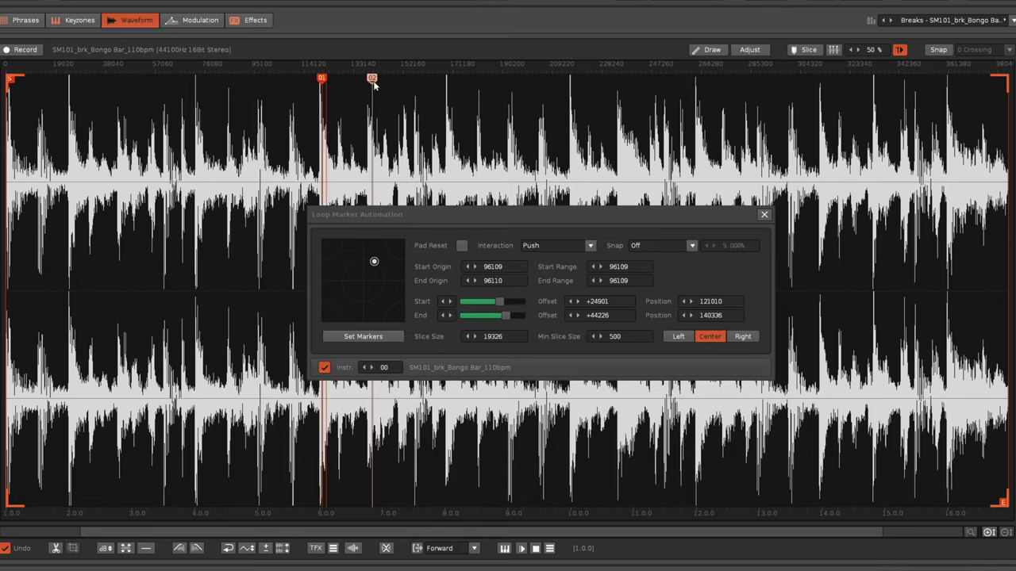
{"action": "left_click_drag", "start_coordinate": [372, 89], "coordinate": [270, 90]}
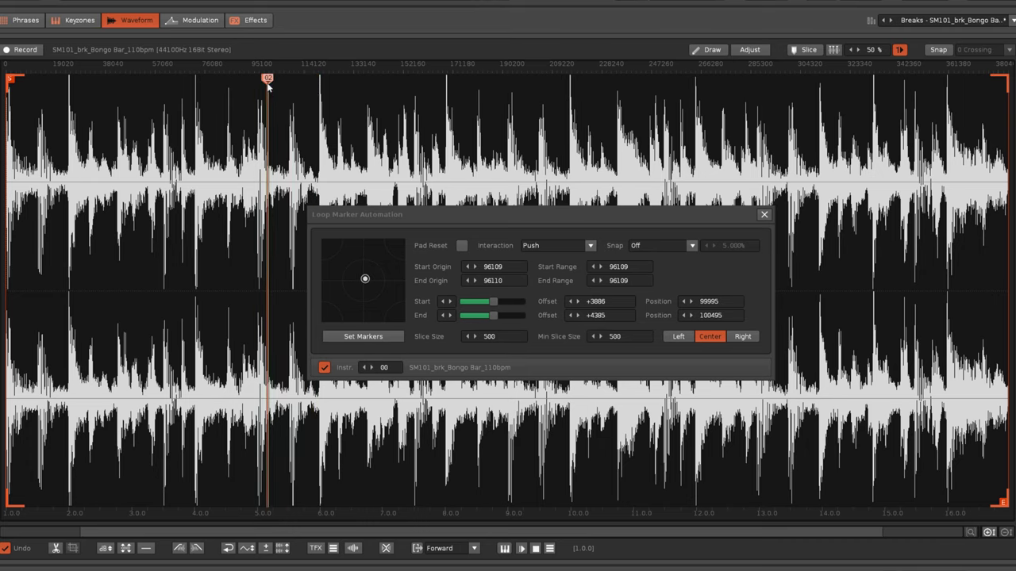
{"action": "left_click_drag", "start_coordinate": [269, 86], "coordinate": [303, 85]}
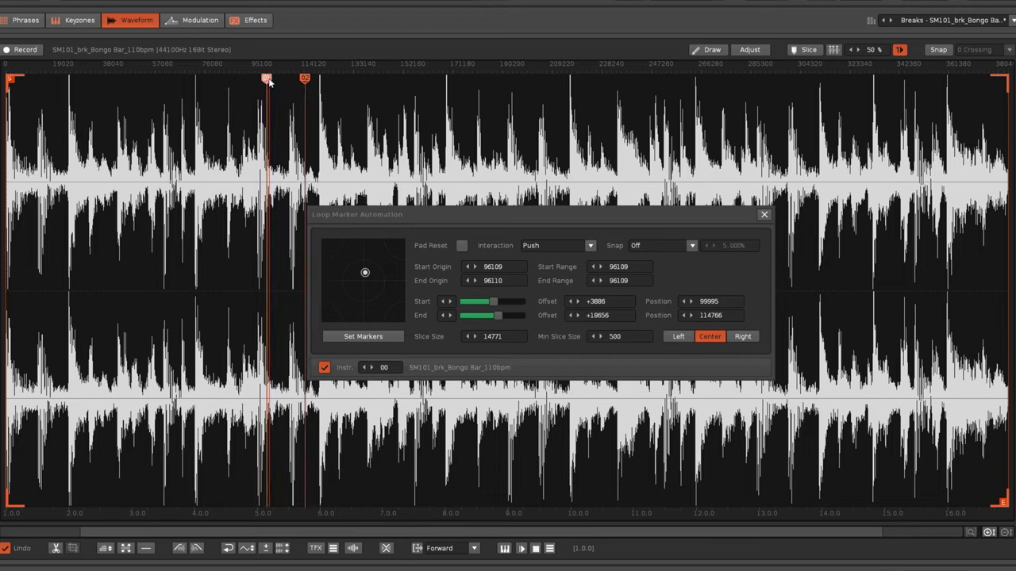
{"action": "left_click_drag", "start_coordinate": [266, 86], "coordinate": [382, 98]}
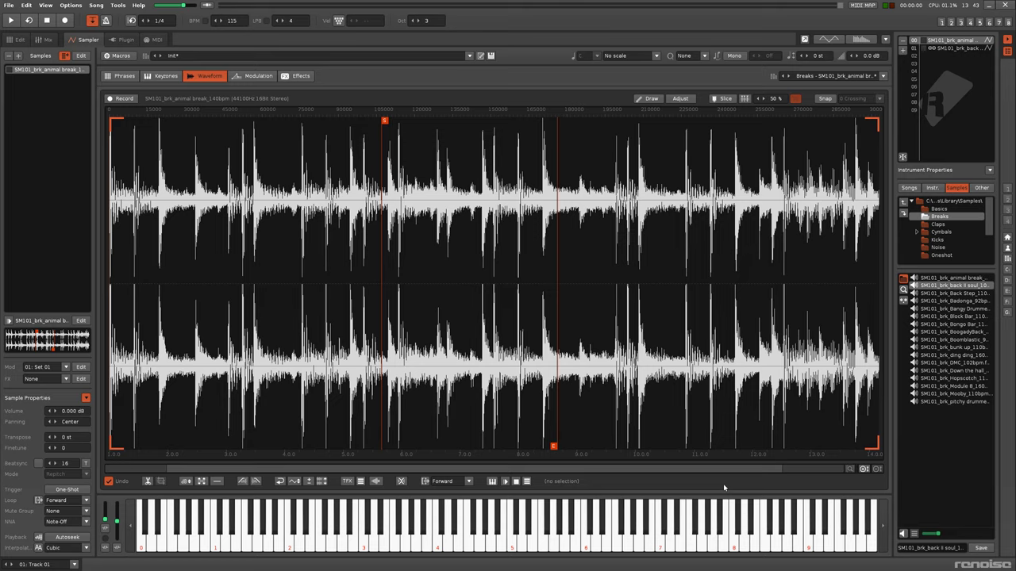
Select instrument 01 SM101_brk_back II soul and float its Instrument Editor in a separate window
{"action": "left_click", "coordinate": [960, 48]}
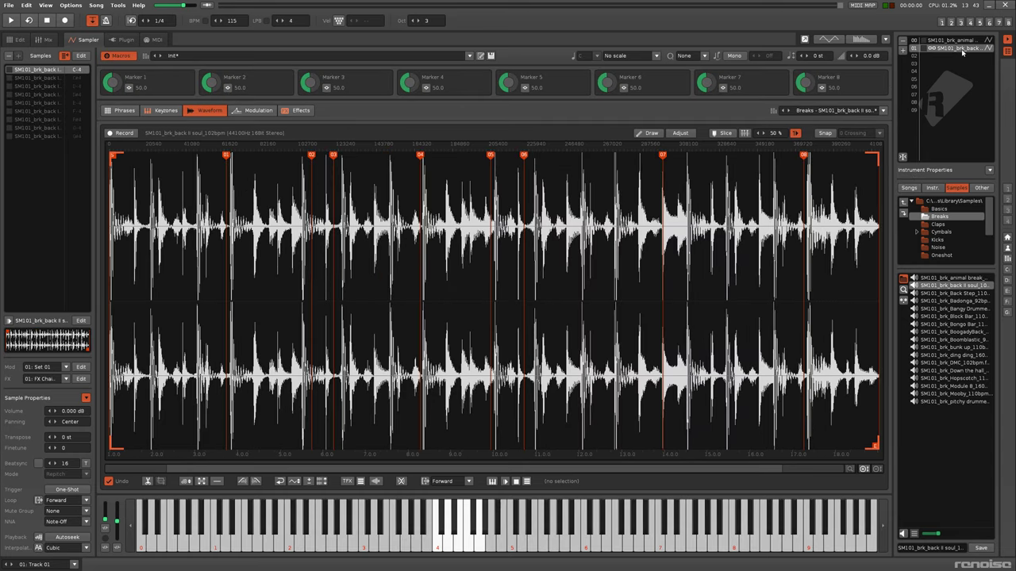
{"action": "left_click", "coordinate": [806, 39]}
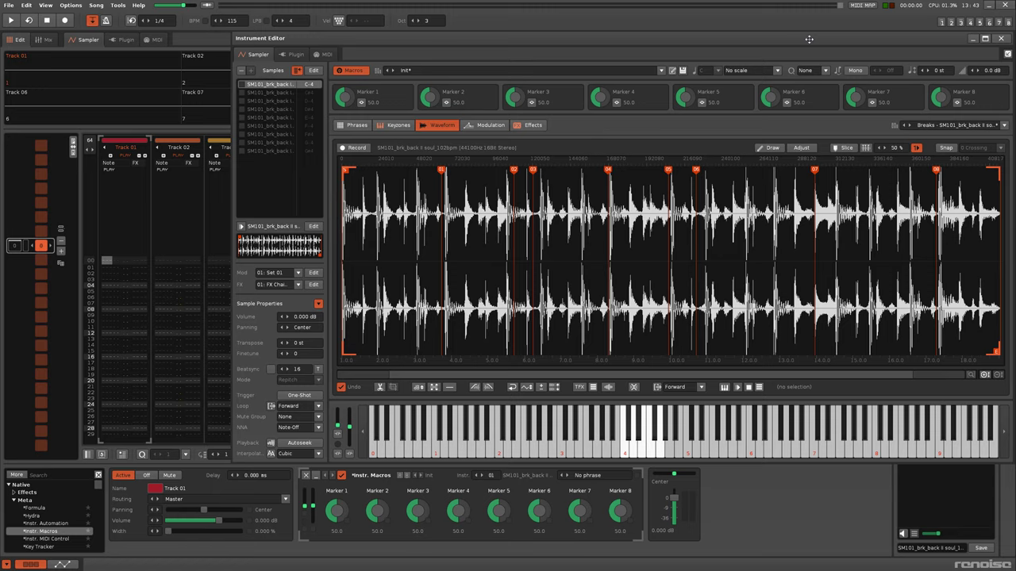